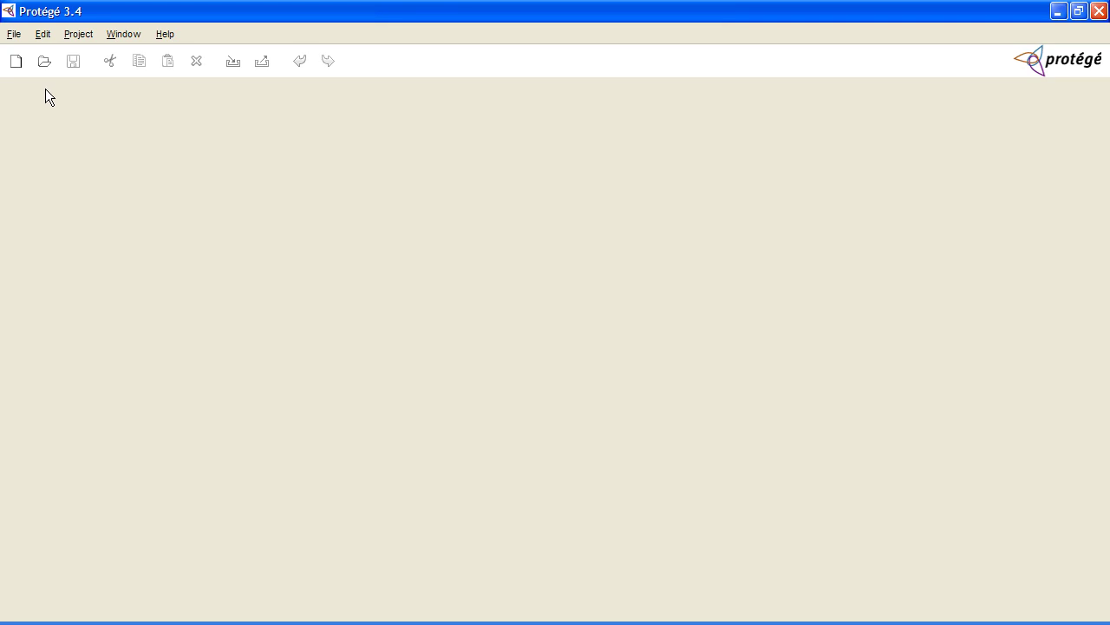
- Open the project essential_sample_repository_v1.0.pprj from the EssentialRepositories folder
click(45, 70)
click(575, 240)
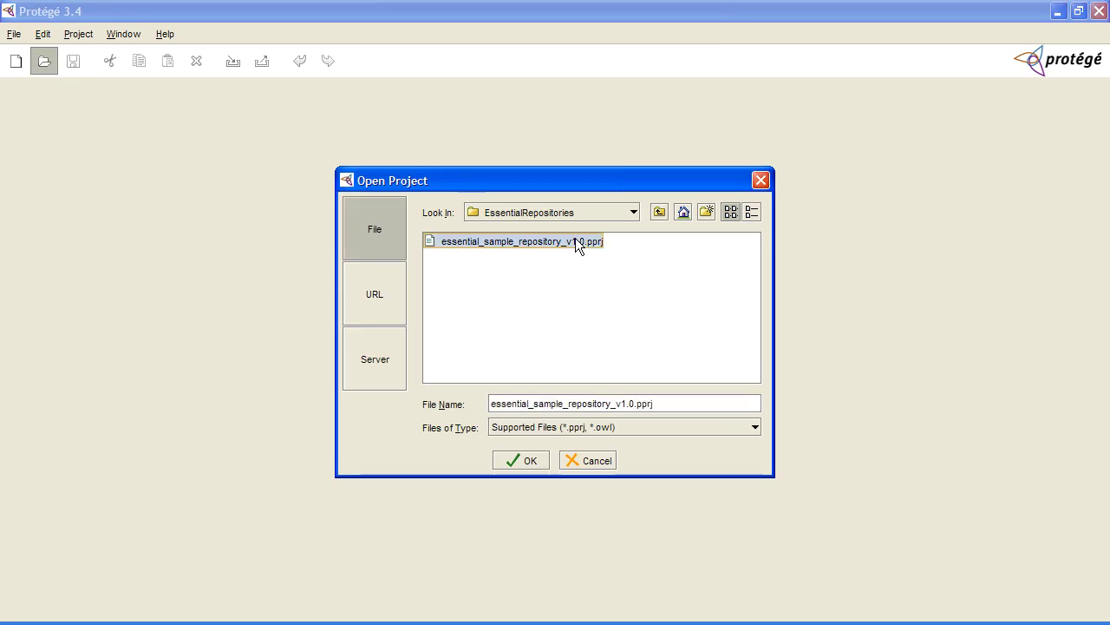
click(522, 461)
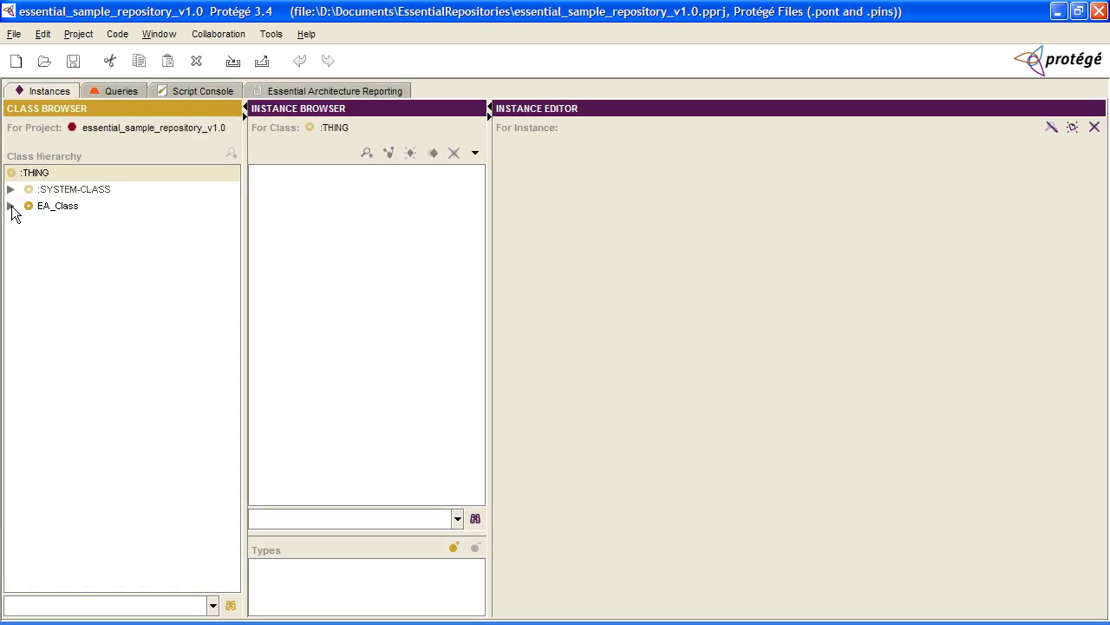
- Expand EA_Class and look through its Business, Application, Information and Technology layers and the EA_Support class
click(11, 208)
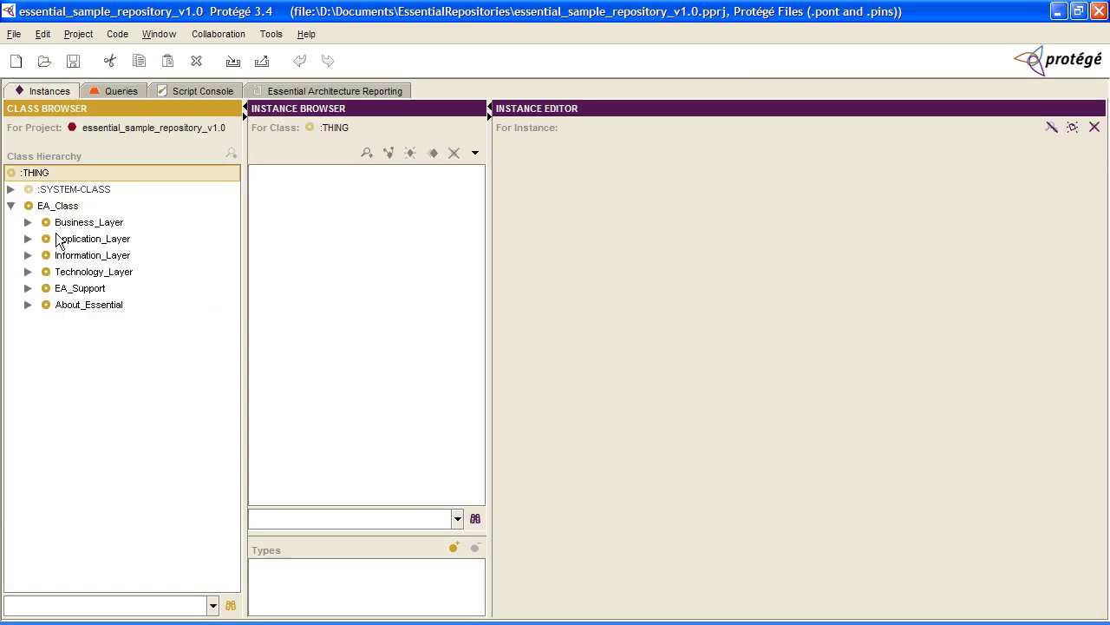
click(62, 228)
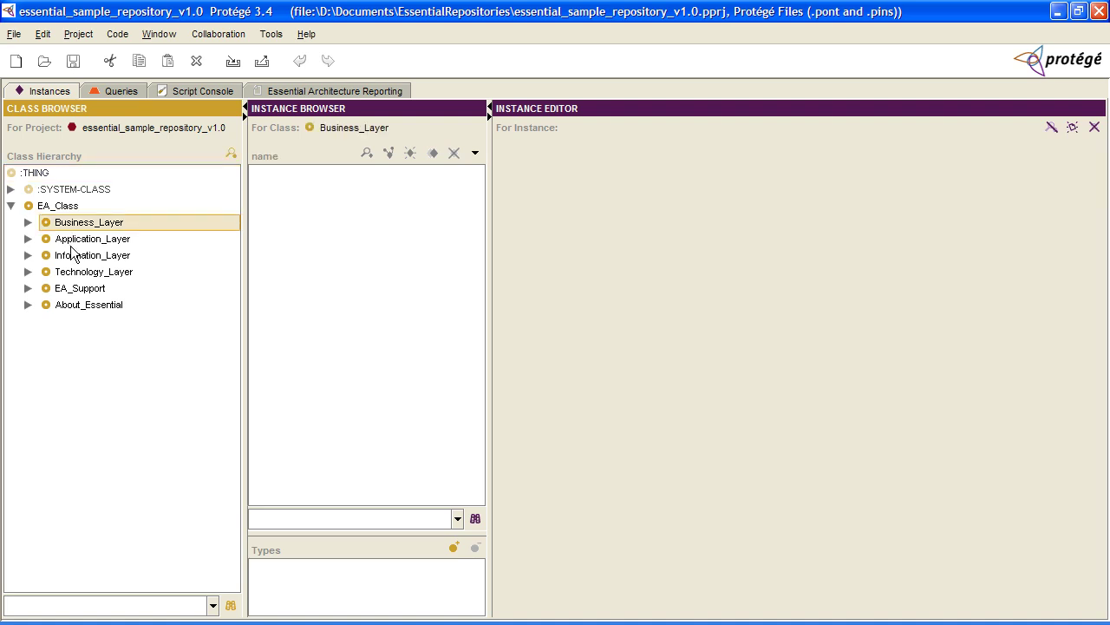
click(72, 242)
click(72, 258)
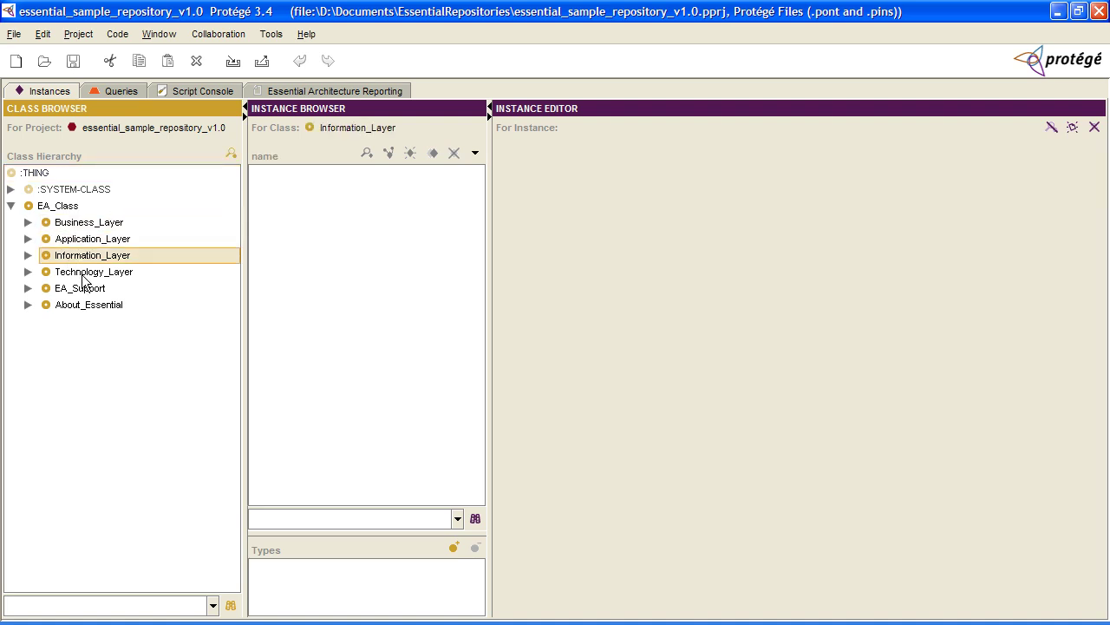
click(83, 274)
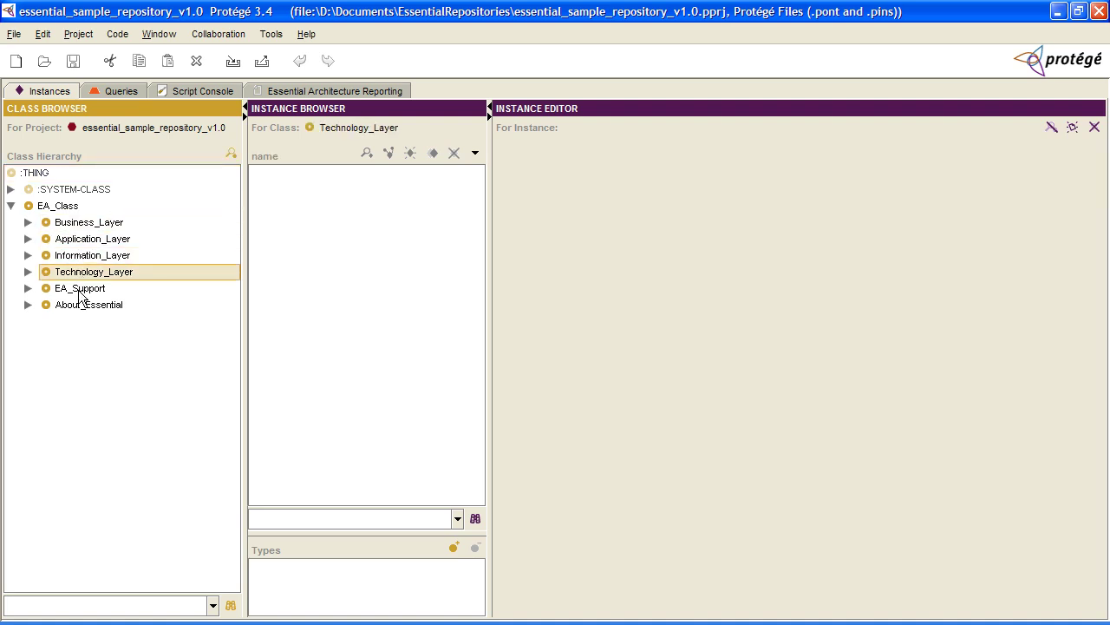
click(79, 291)
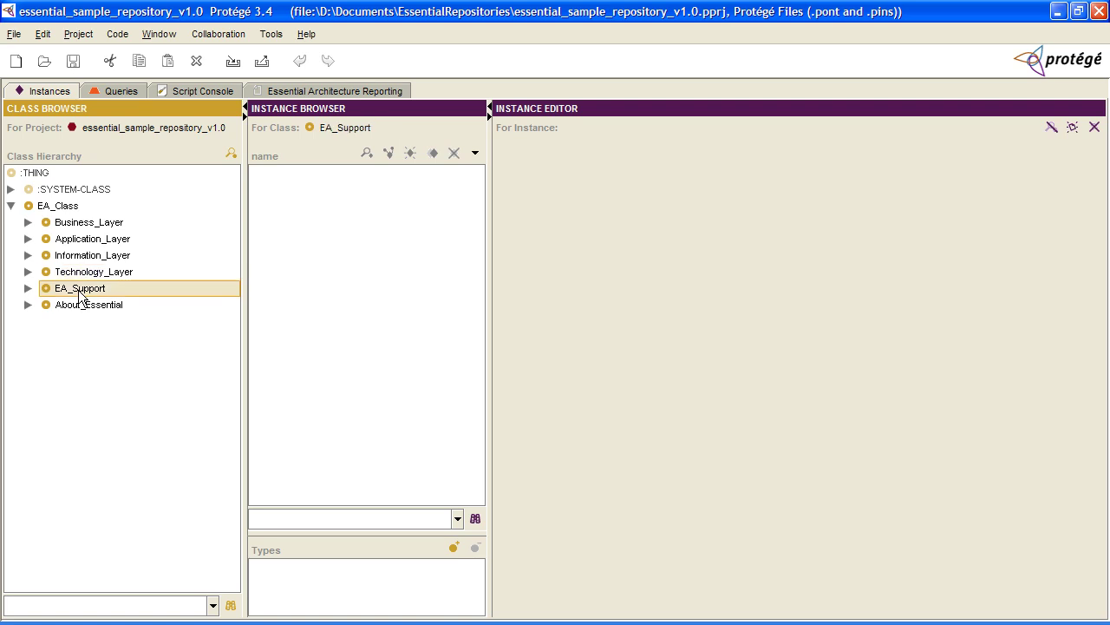
- Expand Business_Layer, look at its conceptual, logical and physical classes, and expand Business_Logical
click(64, 229)
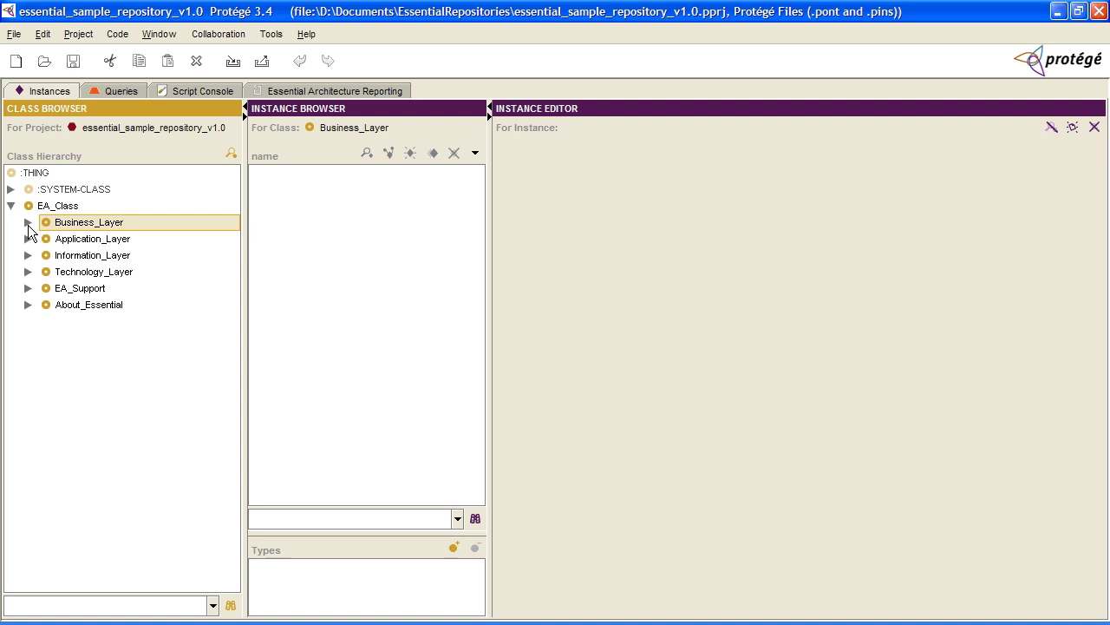
click(28, 224)
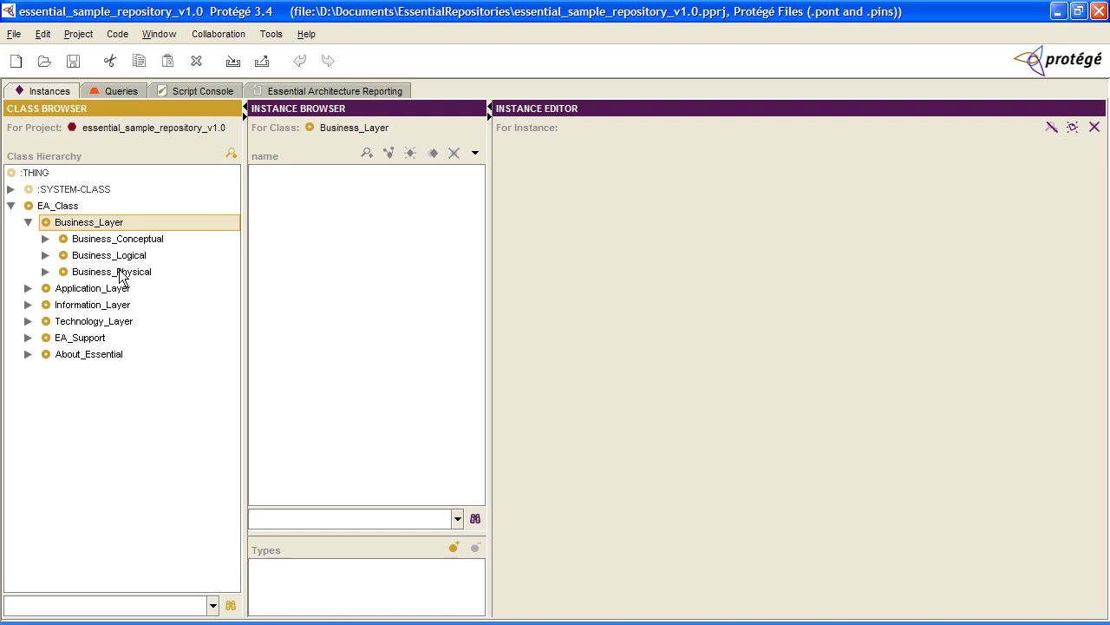
click(128, 242)
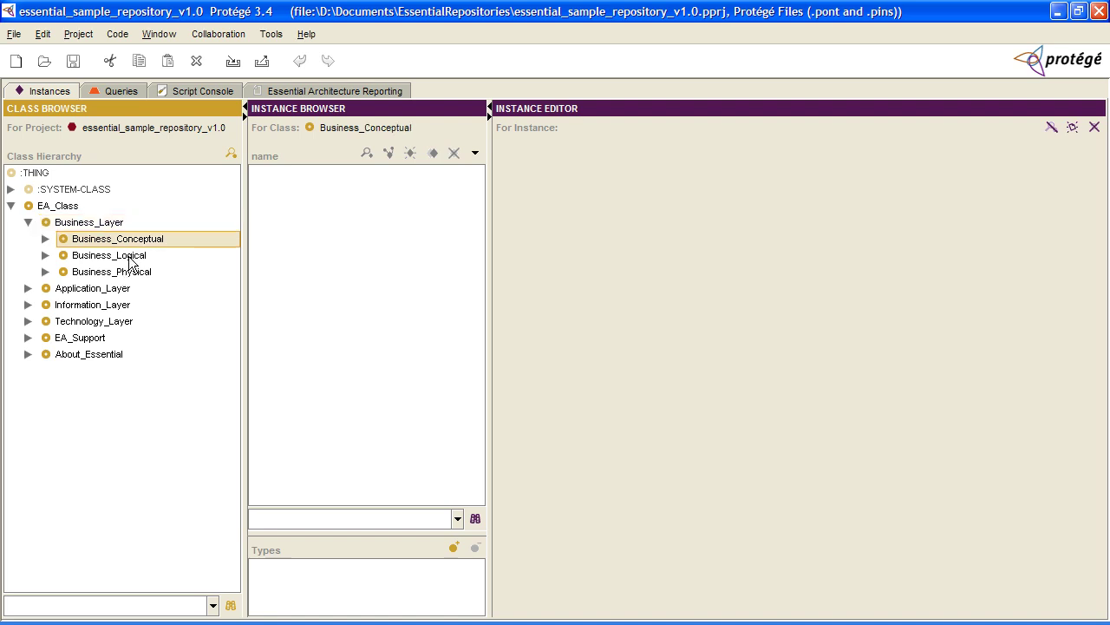
click(130, 259)
click(144, 274)
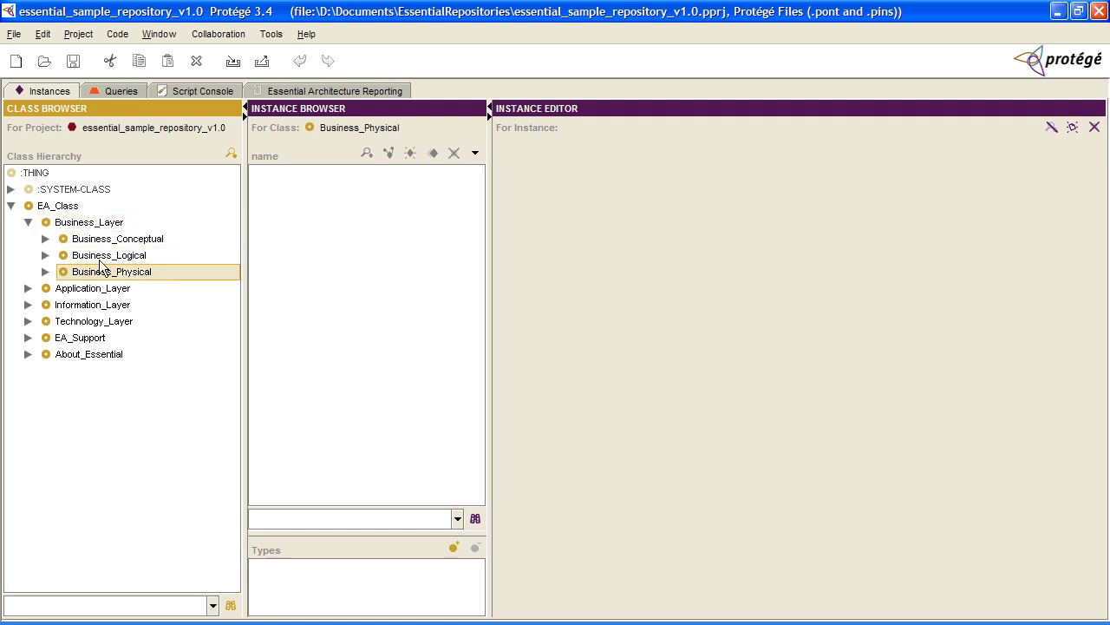
click(94, 255)
click(44, 255)
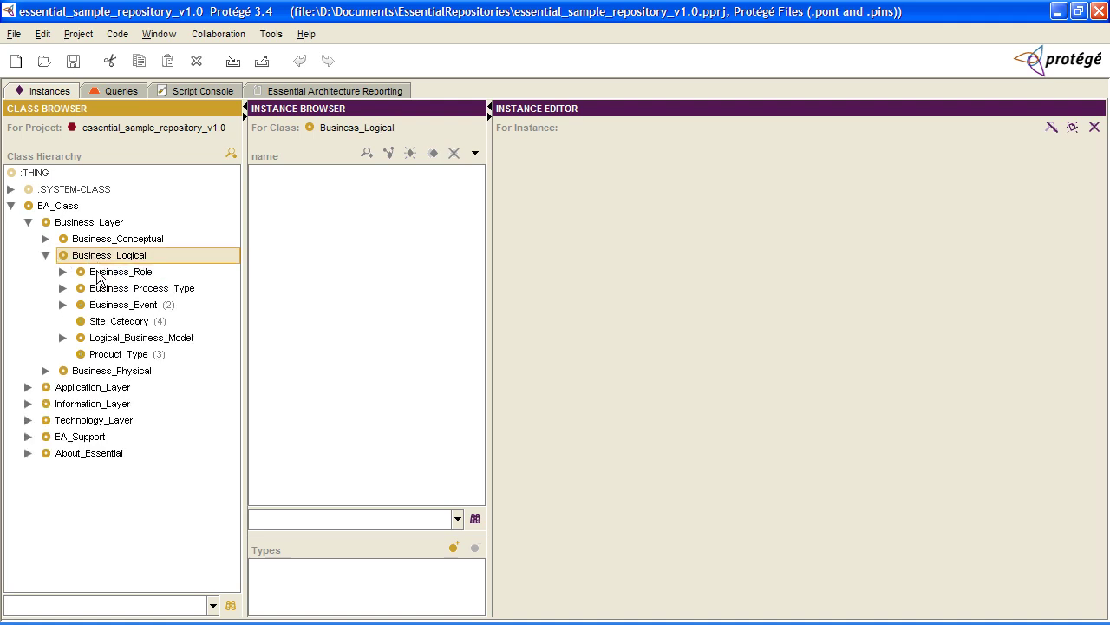
- Expand Business_Role and list the instances of Group_Business_Role
click(98, 273)
click(63, 271)
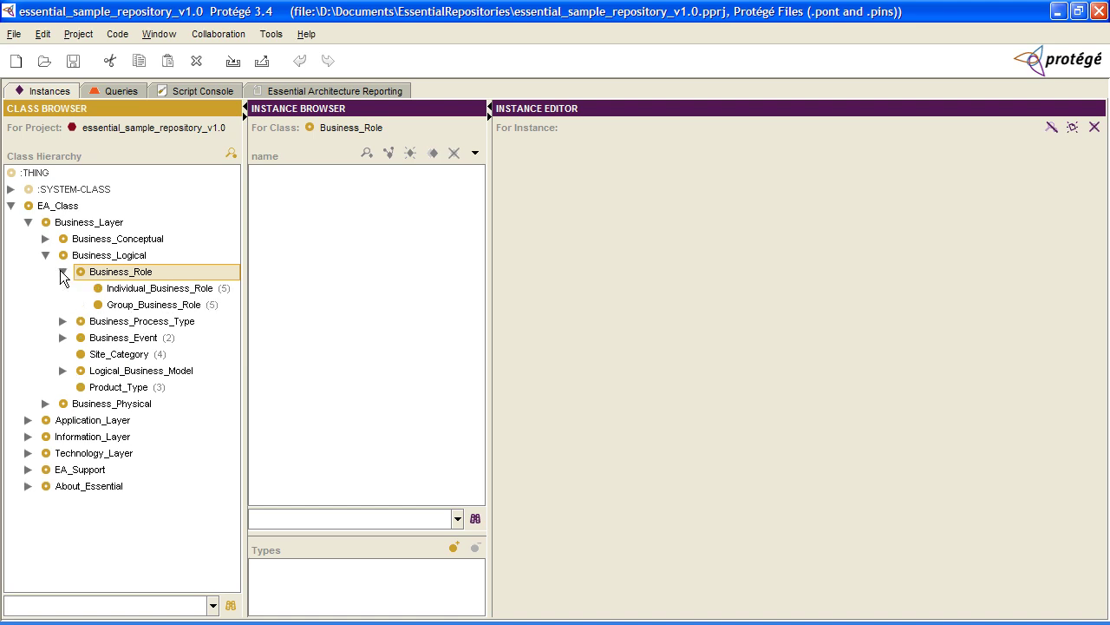
click(180, 308)
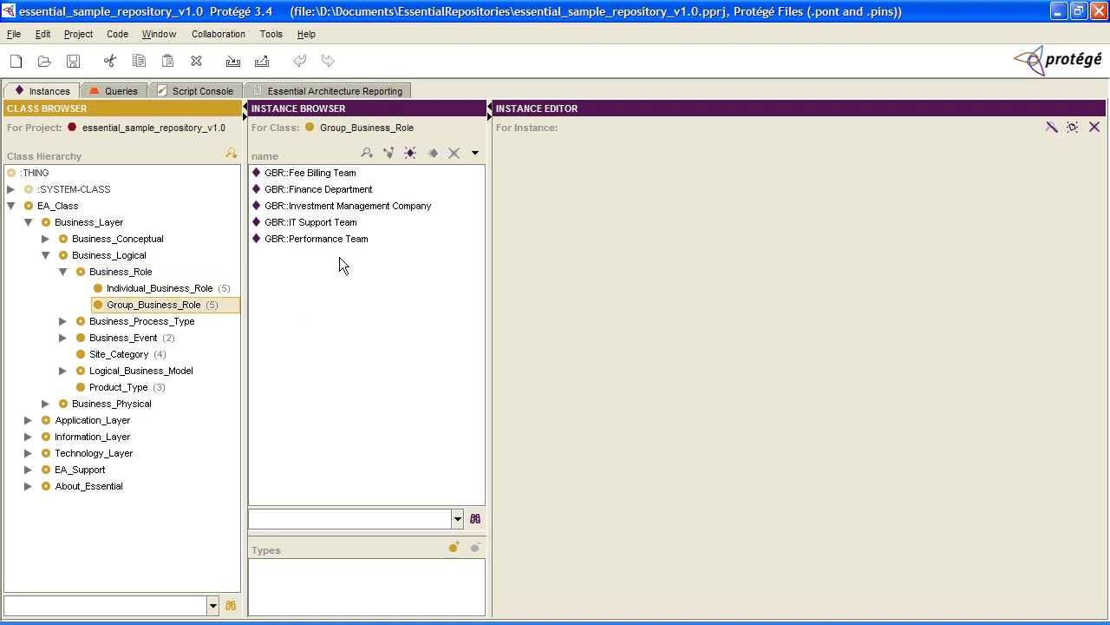
- View each group business role instance in turn, from Fee Billing Team through to Performance Team
click(335, 178)
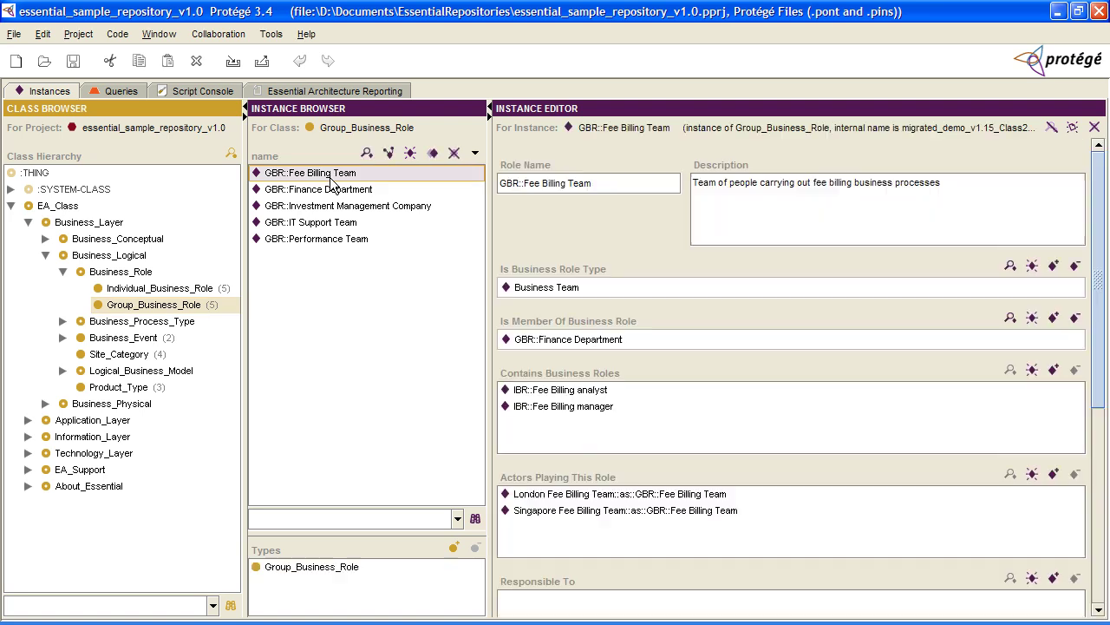
click(333, 194)
click(333, 211)
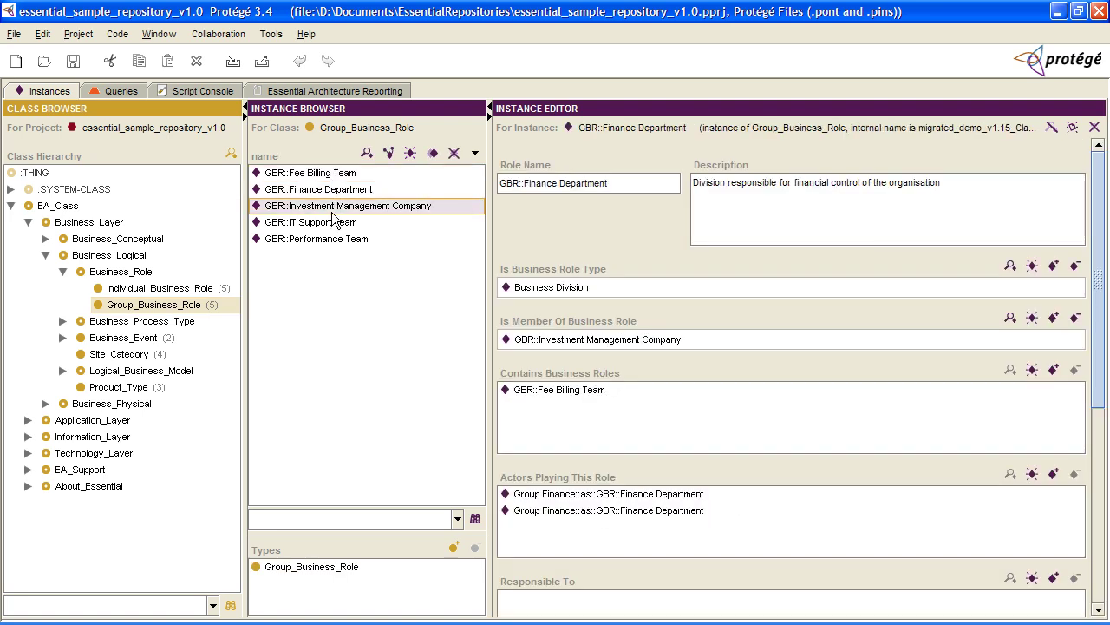
click(334, 222)
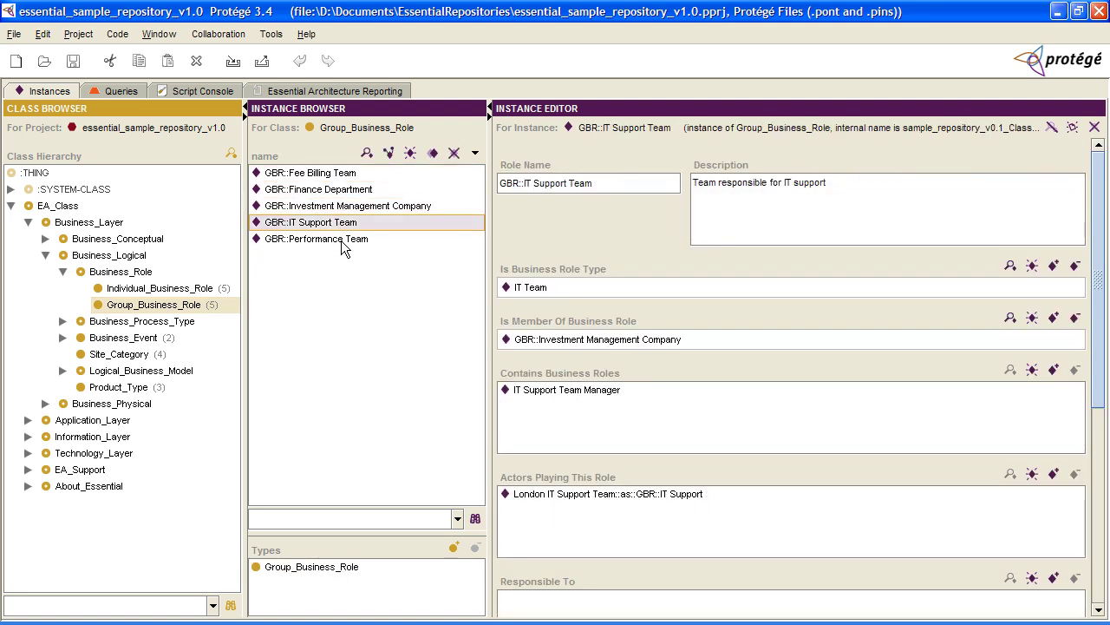
click(341, 240)
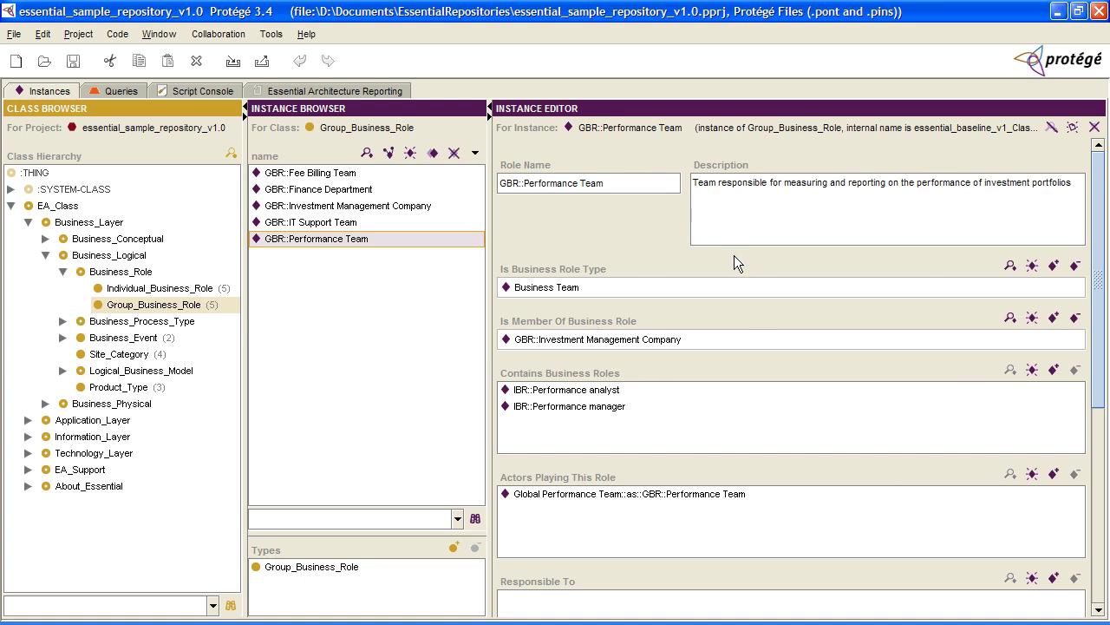
- Examine the Performance Team's business role type, parent role, contained business roles and the actor playing the role
click(590, 287)
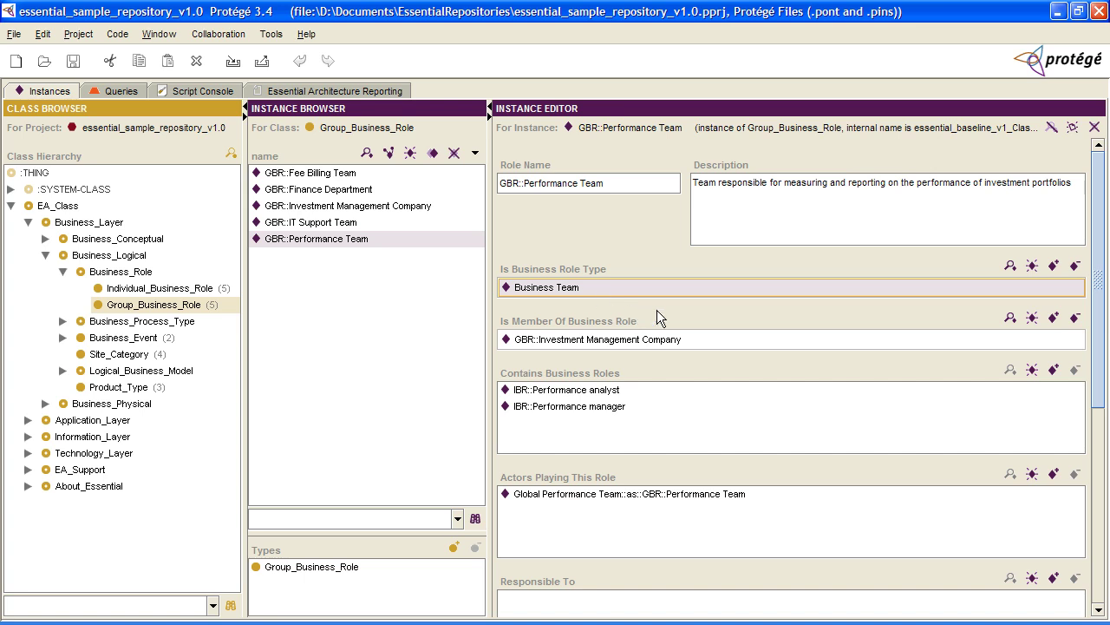
click(645, 339)
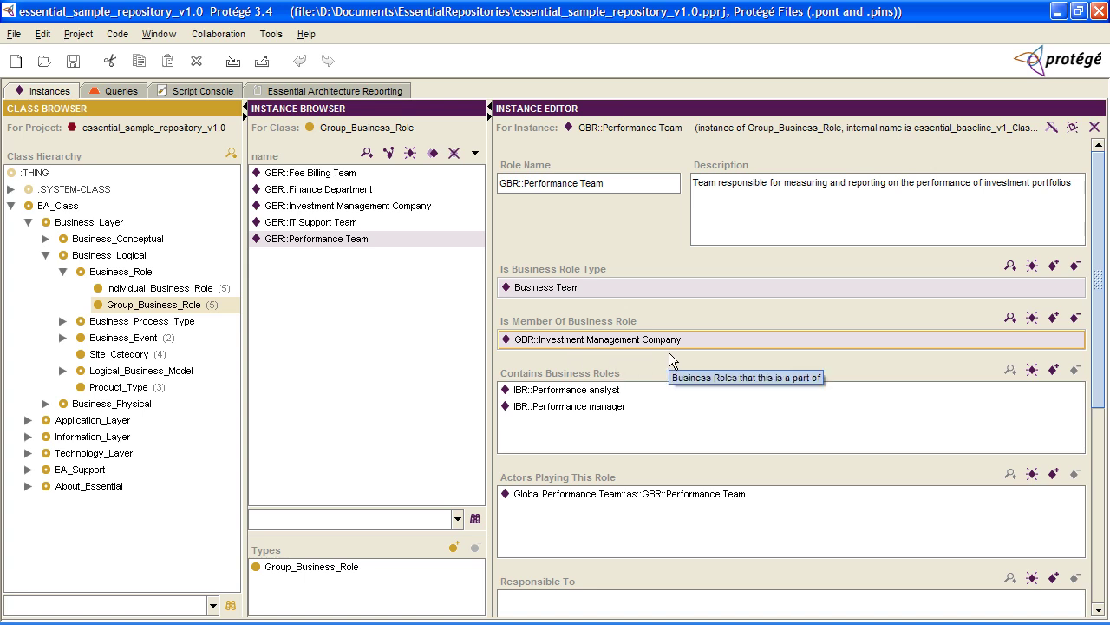
click(601, 391)
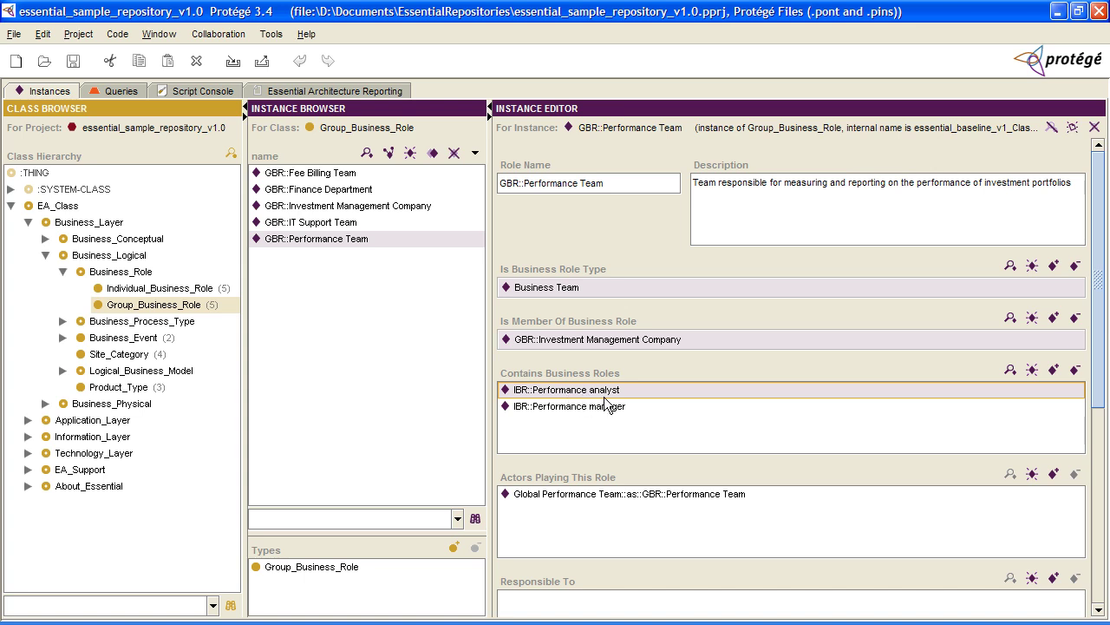
click(605, 406)
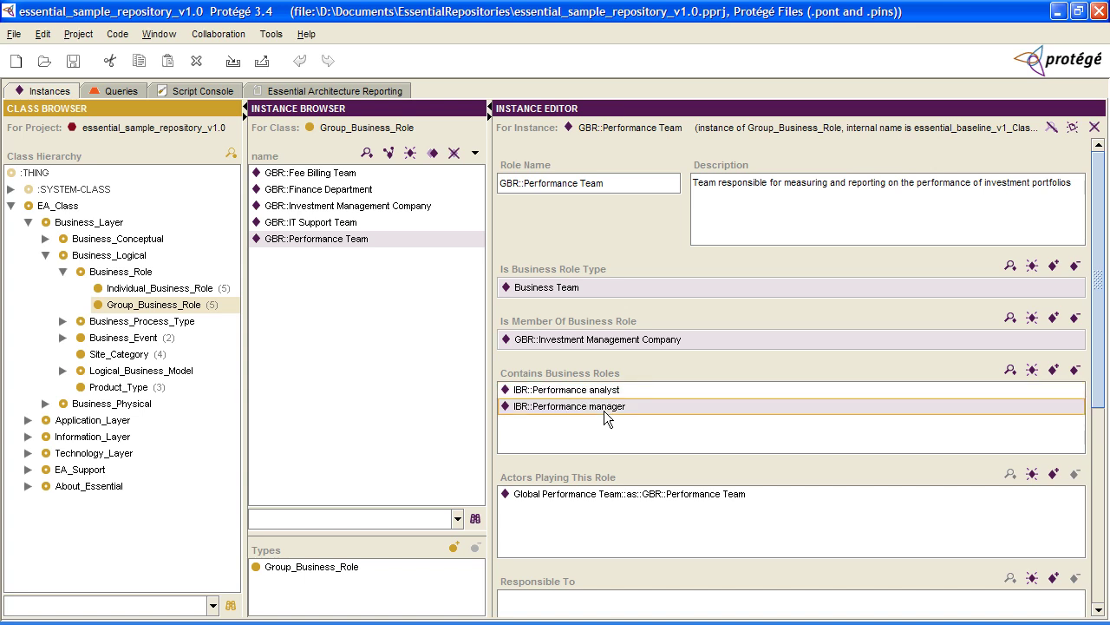
click(605, 494)
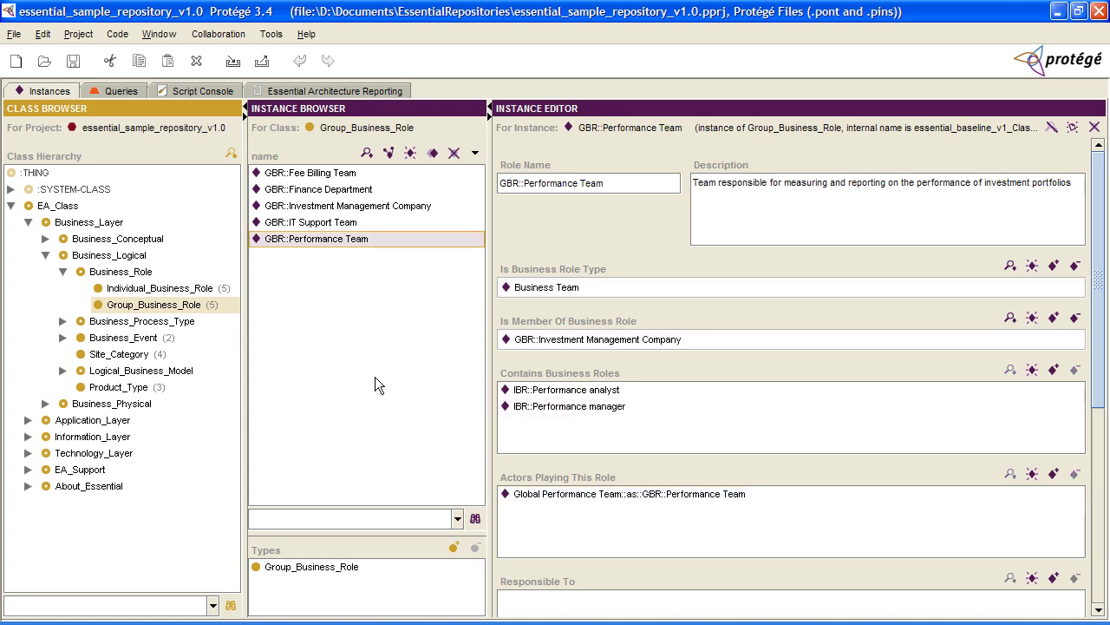
click(313, 92)
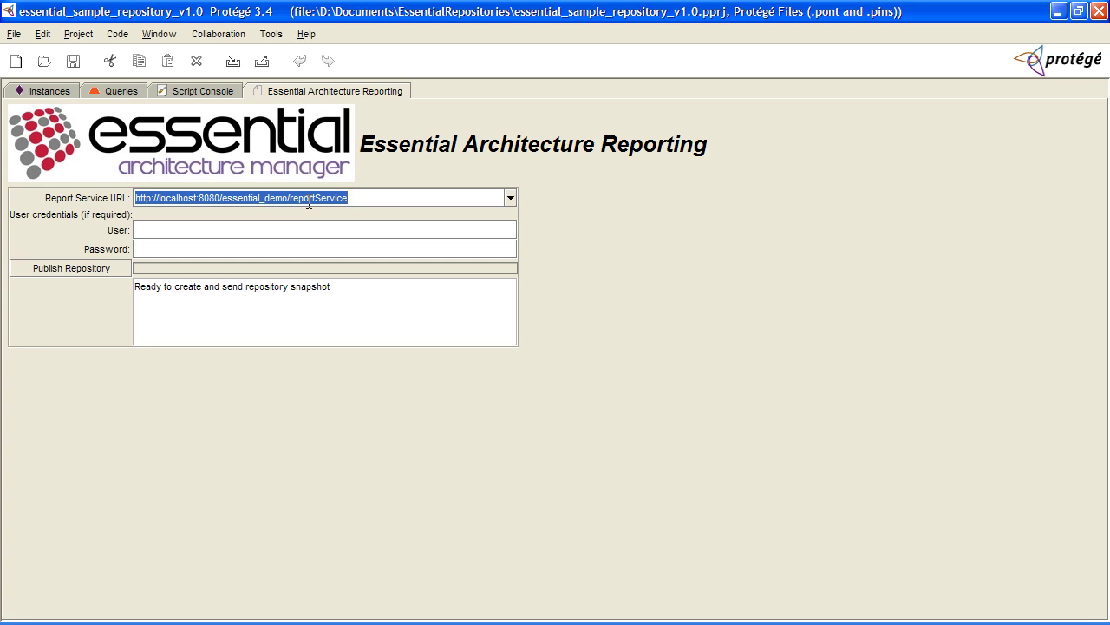
click(106, 268)
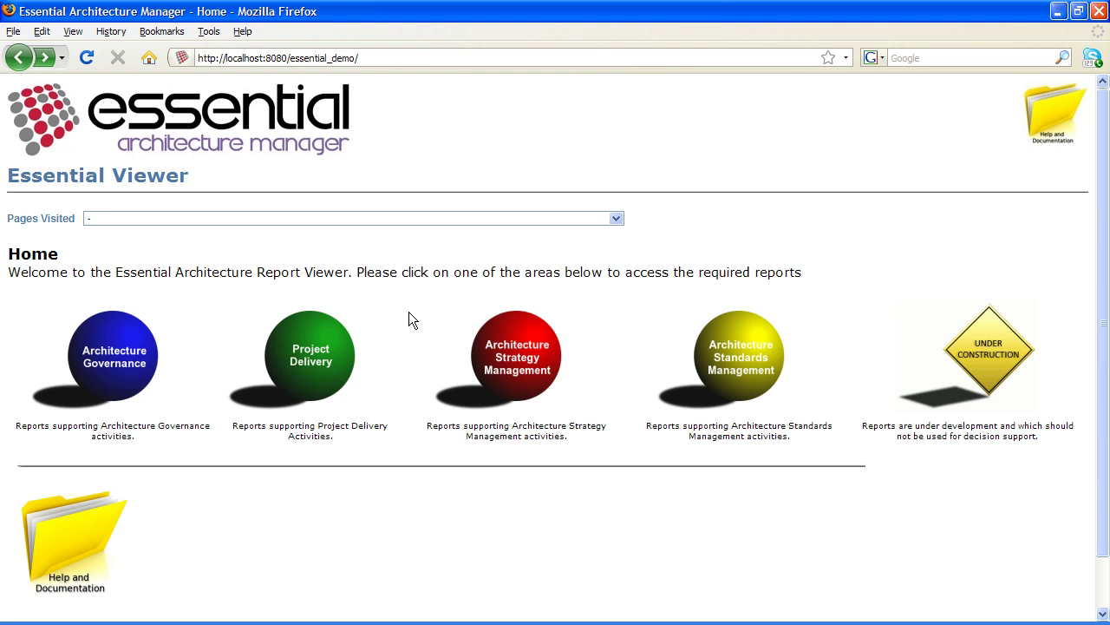
- In the Essential Viewer, open the Strategic Logical Business Operating Model report under Architecture Strategy Management and pick the Performance manager role
click(514, 362)
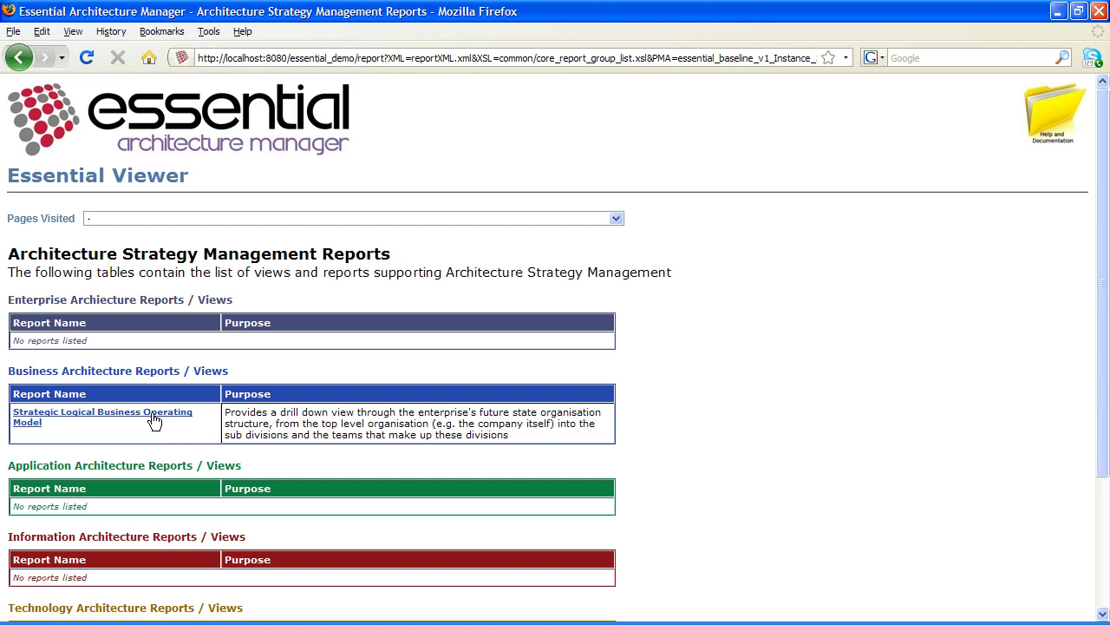
click(154, 420)
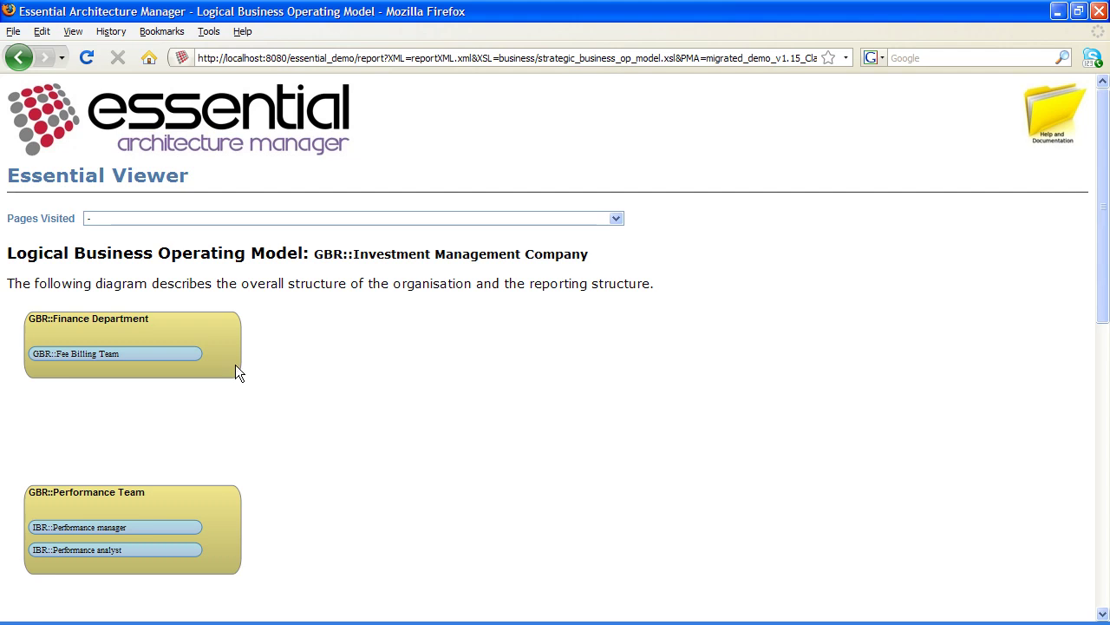
scroll(220, 448, down, 3)
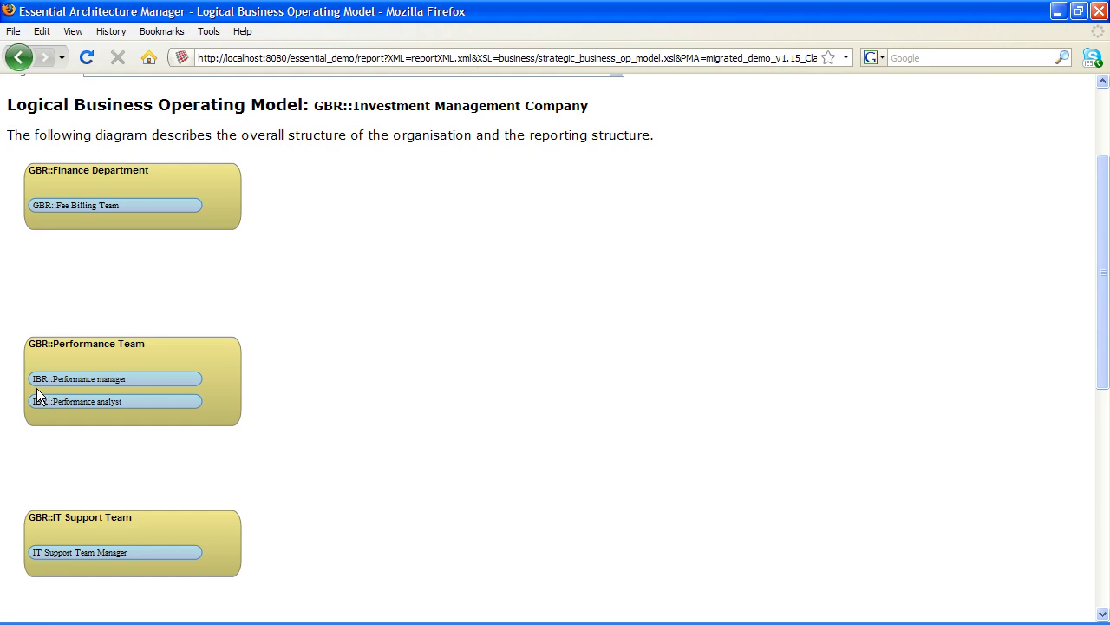
click(96, 378)
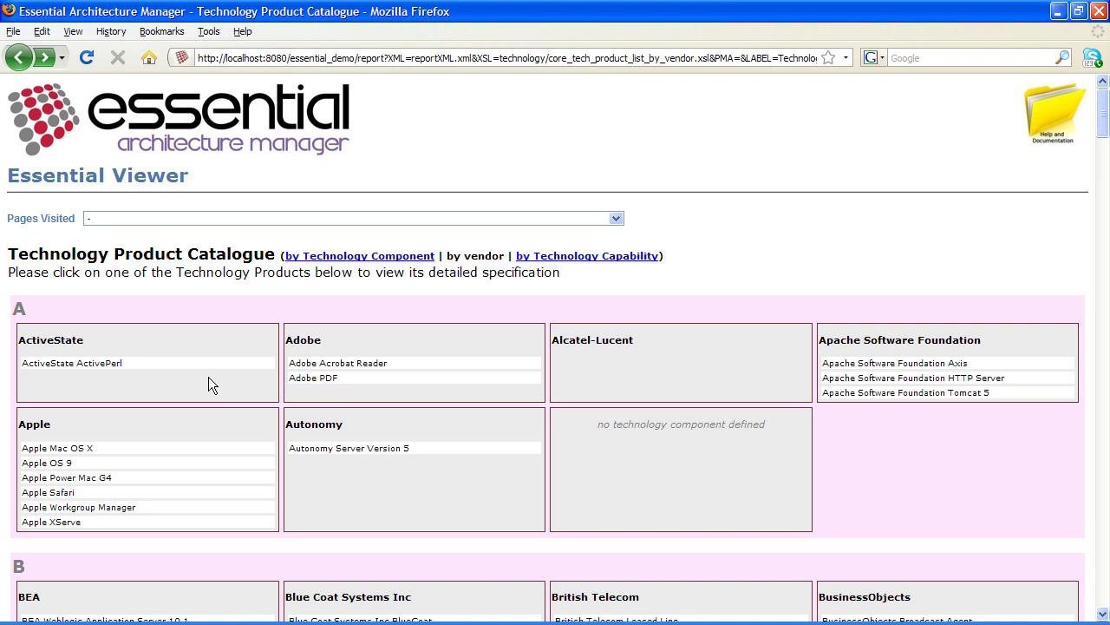
- Find "fiora" in the Technology Product Catalogue and examine the specification of the Fiorano Enterprise Service Bus
key(slash)
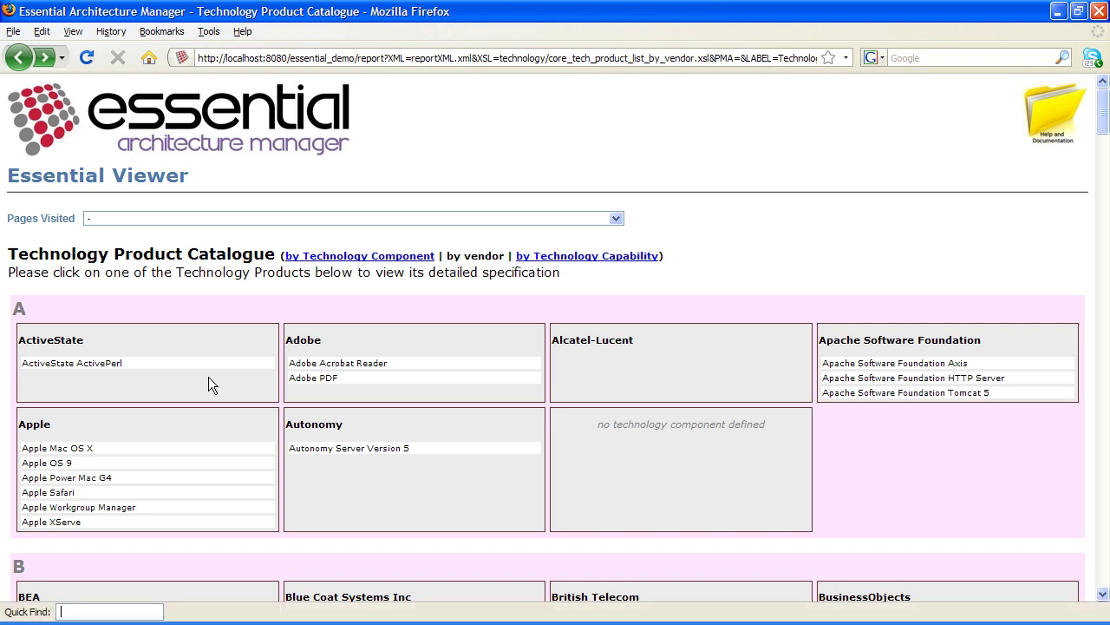
text(fiora)
scroll(193, 362, down, 3)
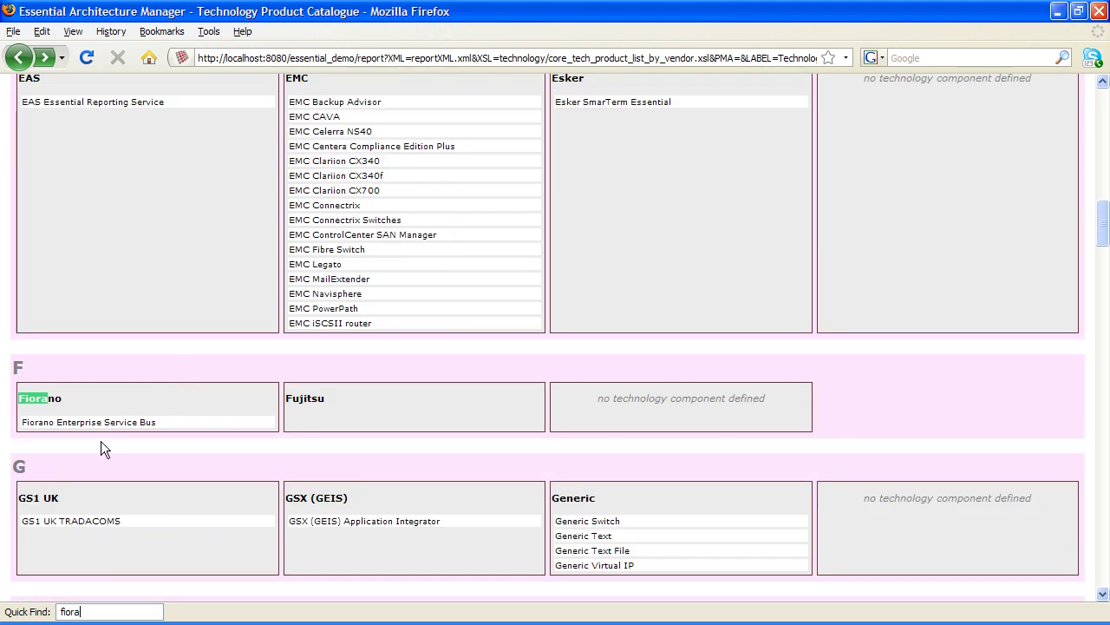
click(90, 425)
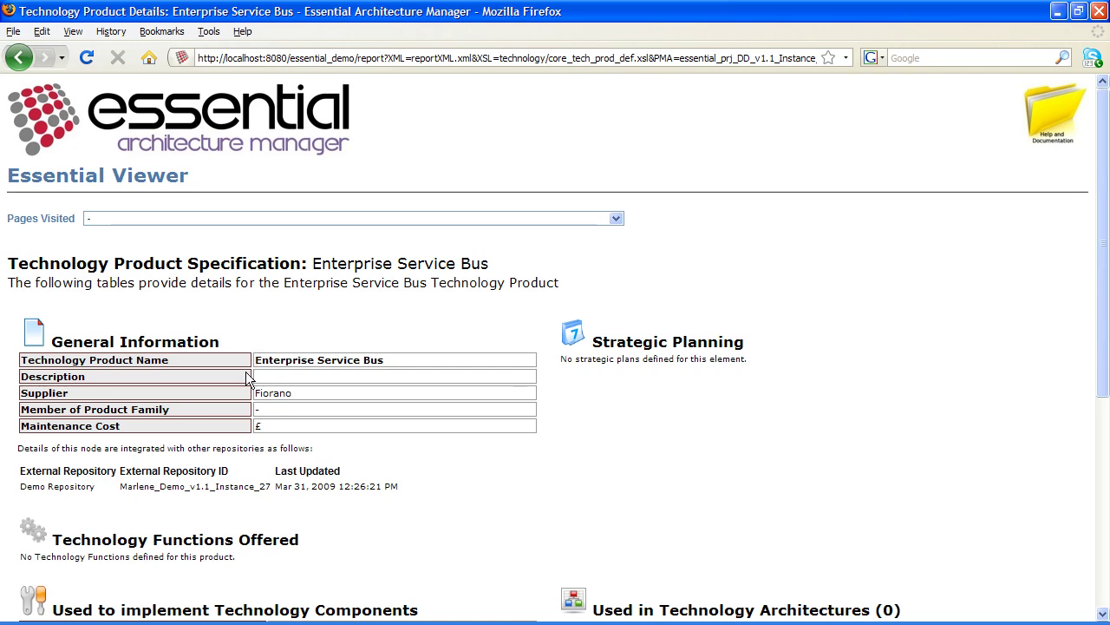
scroll(245, 371, down, 6)
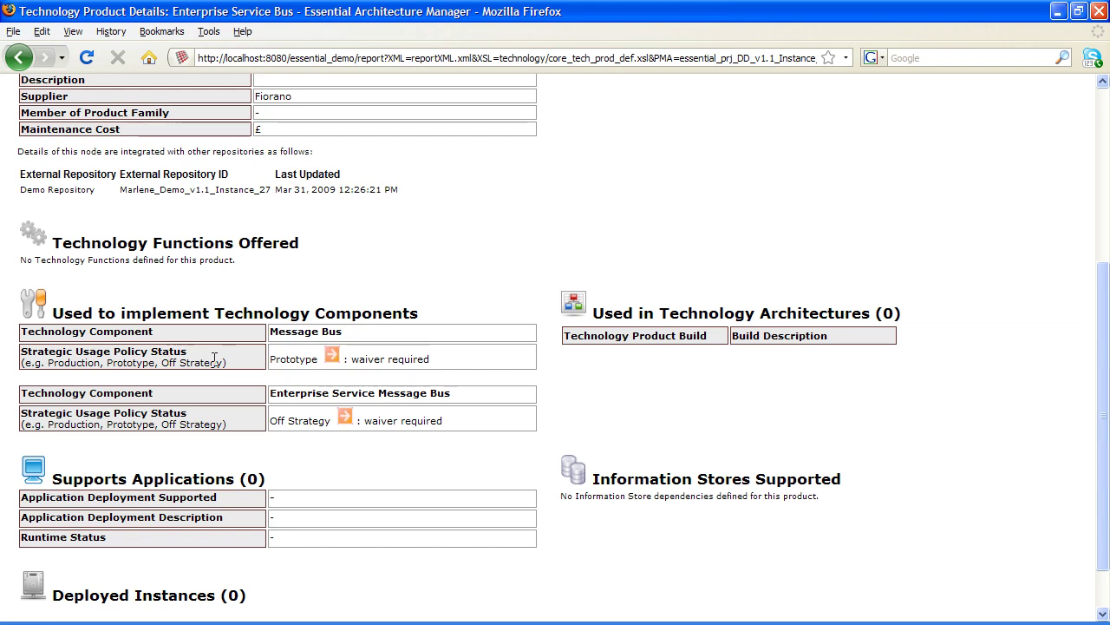
- Switch to Protégé, list the Technology_Product_Role instances under Technology_Layer's Technology_Logical classes, and view the Adobe Acrobat Reader as PDF Reader instance
key(alt+Tab)
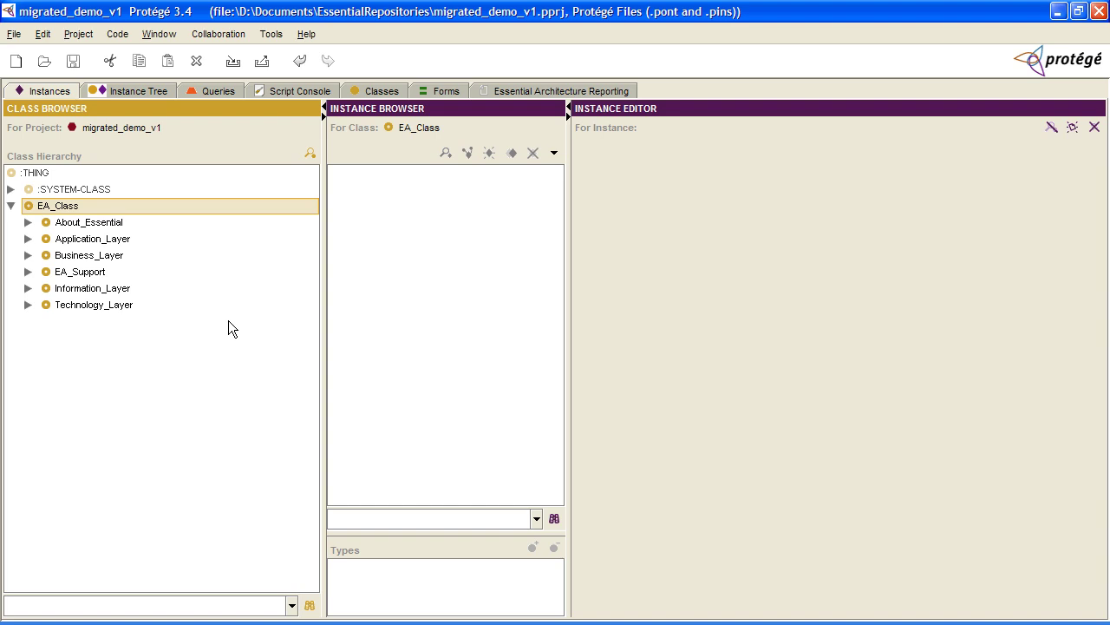
click(91, 306)
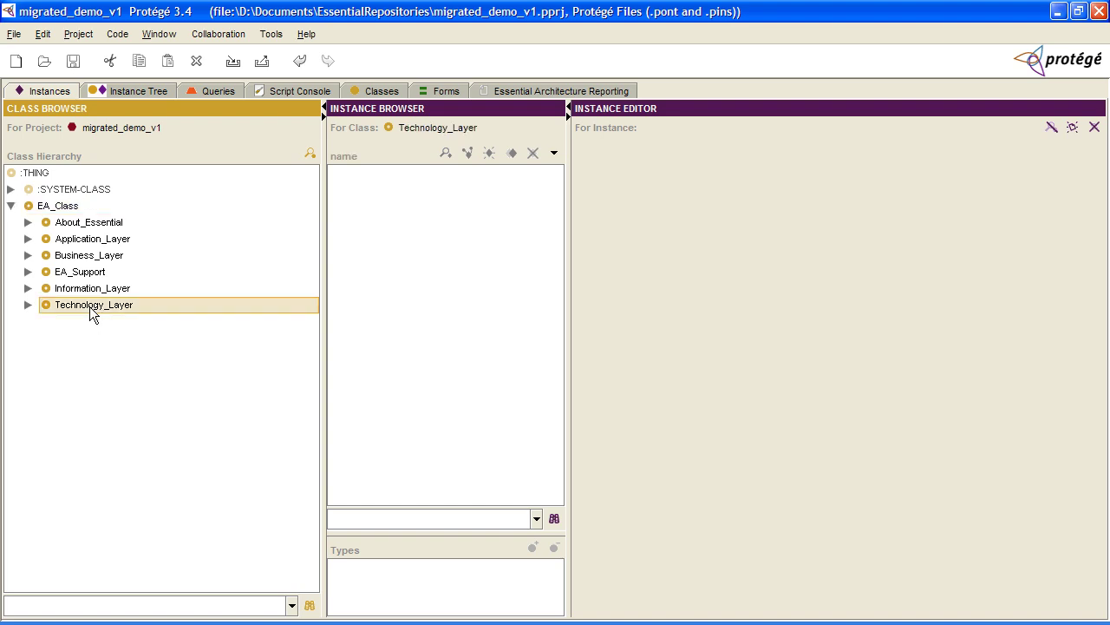
click(26, 305)
click(46, 337)
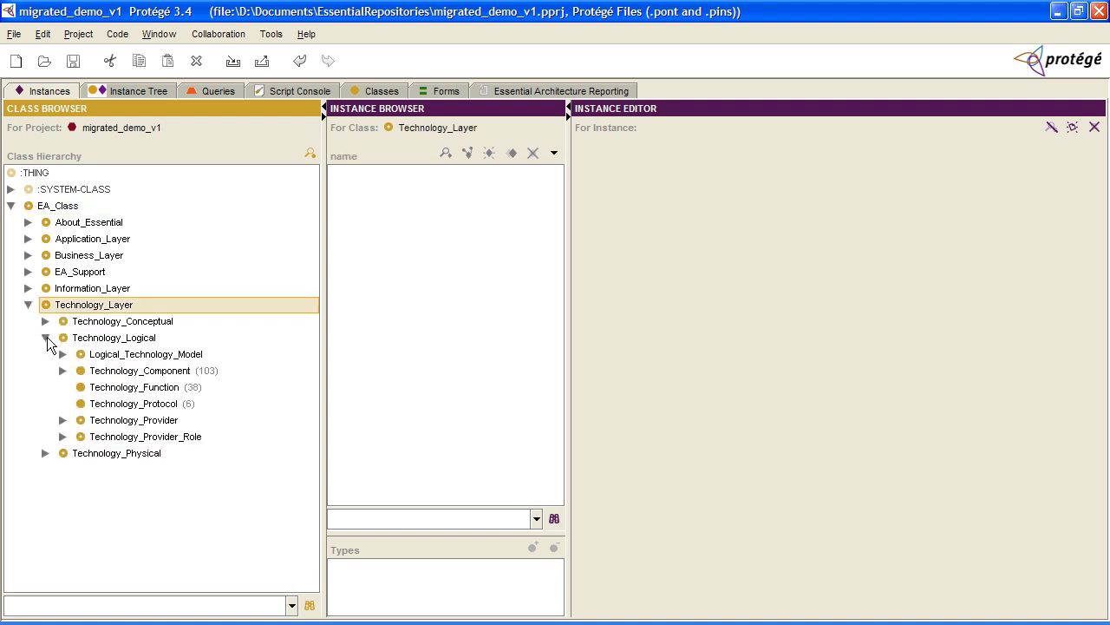
click(101, 438)
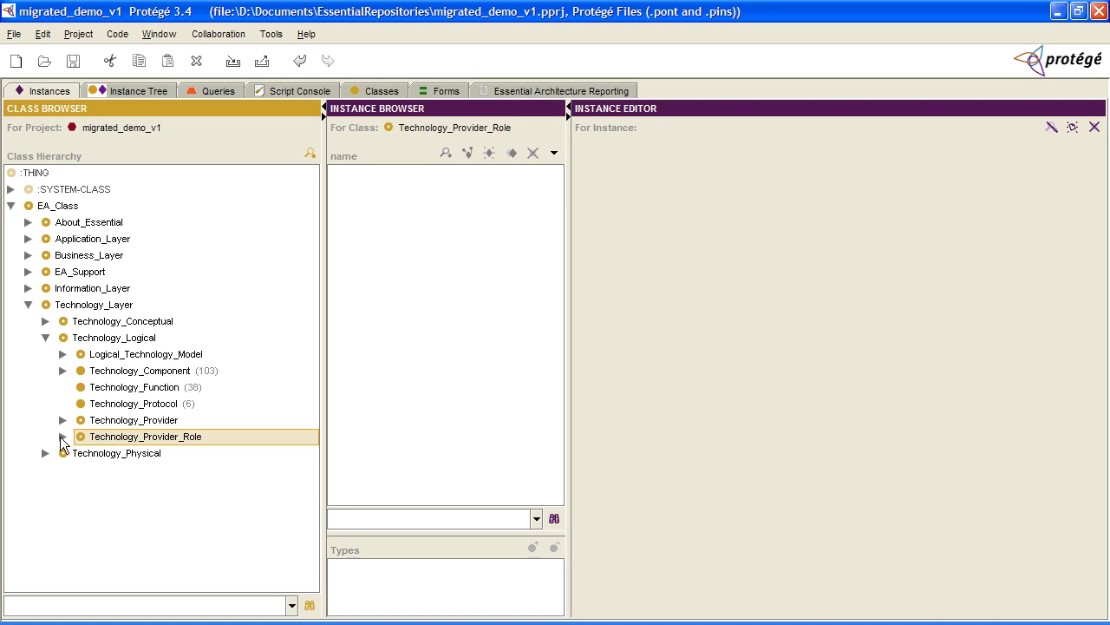
click(62, 437)
click(154, 471)
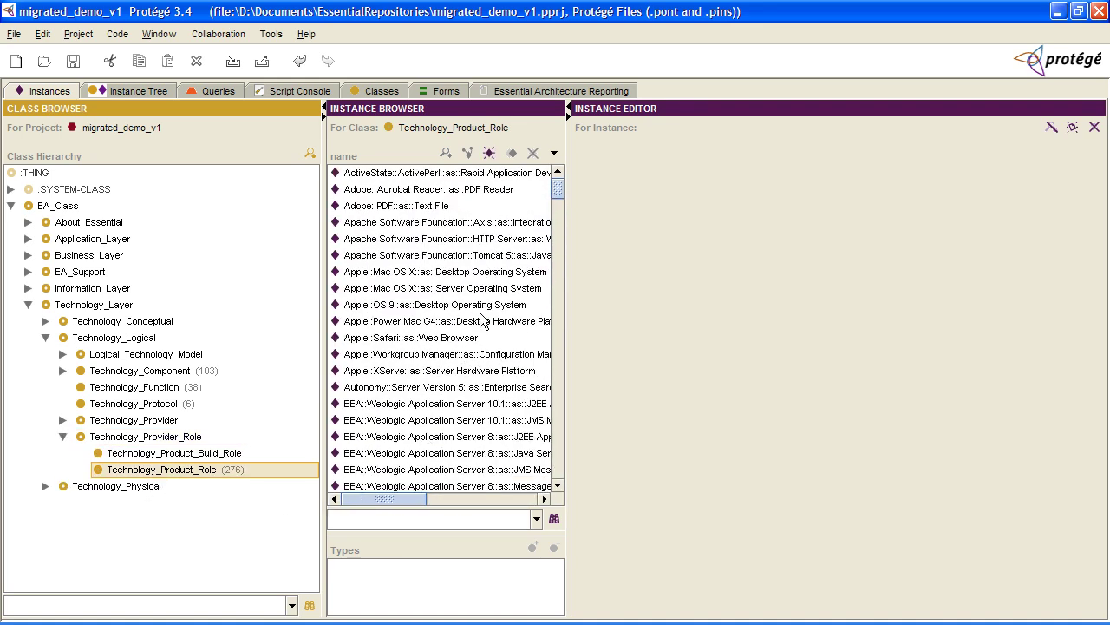
click(435, 191)
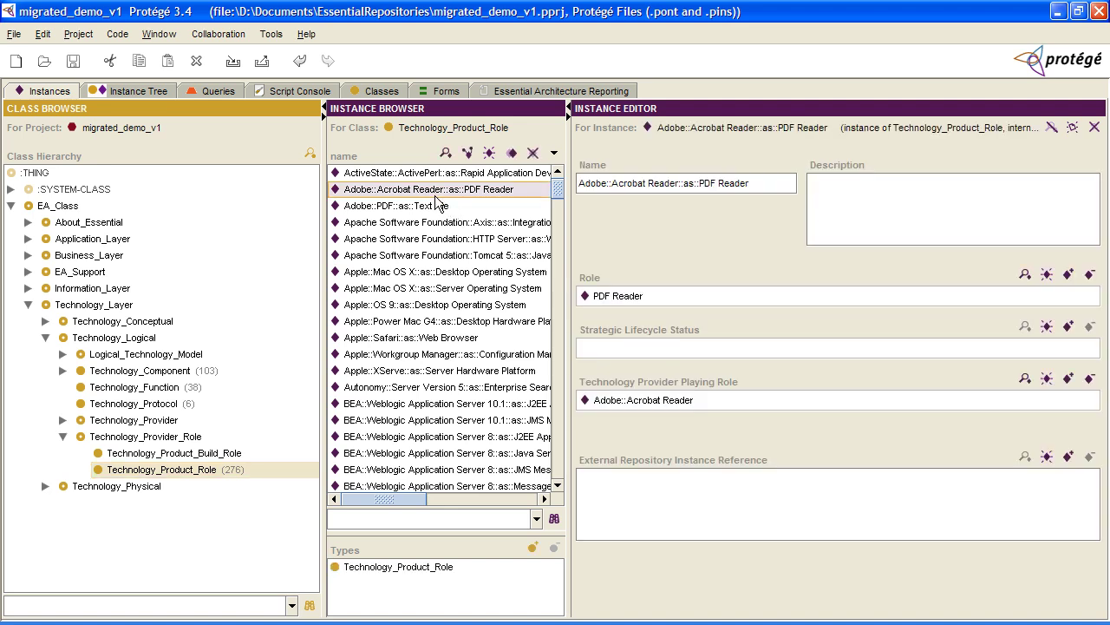
- Find the Fiorano Enterprise Service Bus as Message Bus instance by searching "fior", and set its Strategic Lifecycle Status to Off Strategy
click(419, 515)
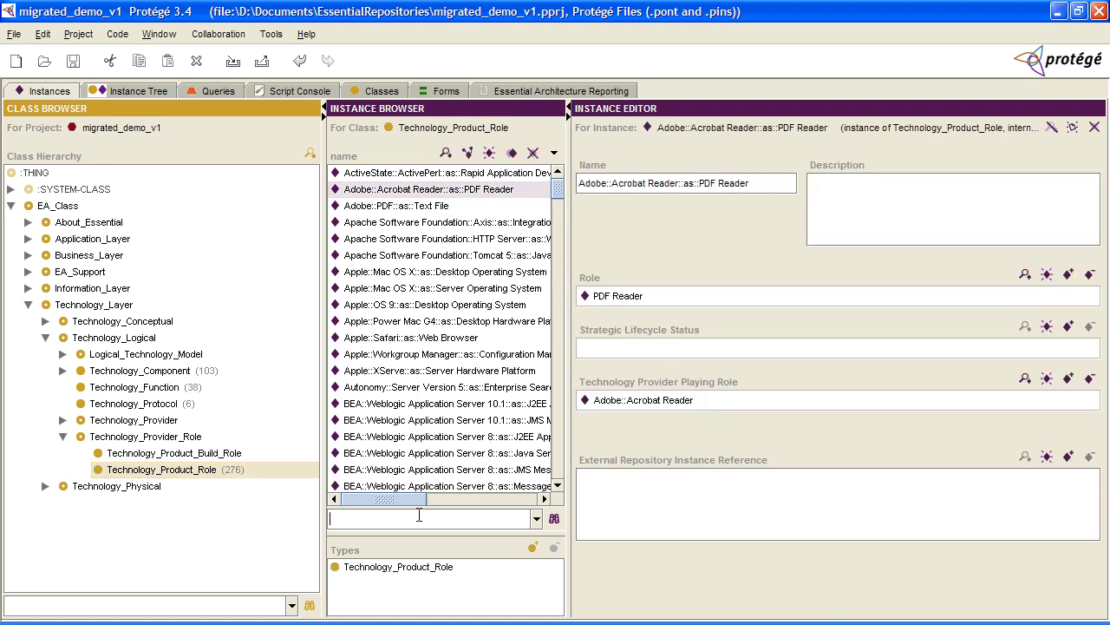
text(fior)
click(553, 518)
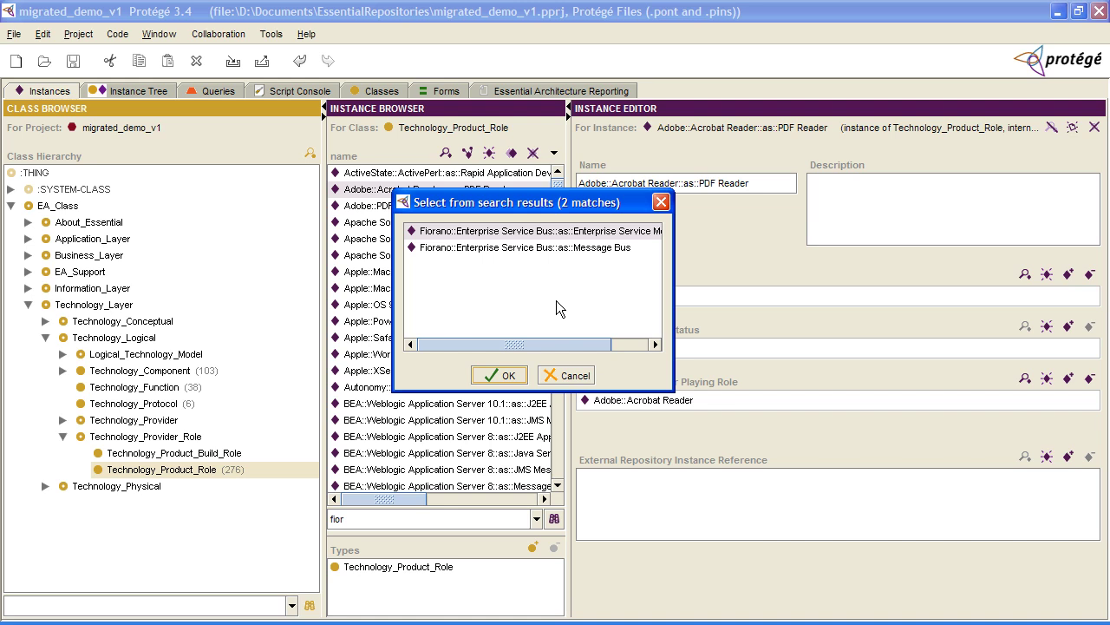
click(530, 250)
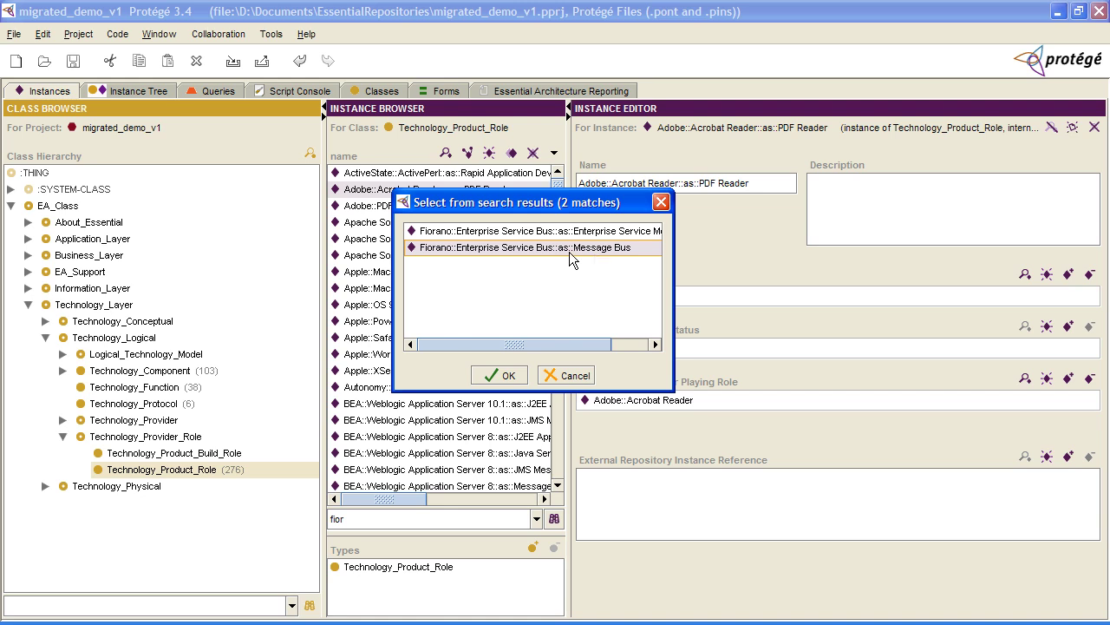
click(507, 375)
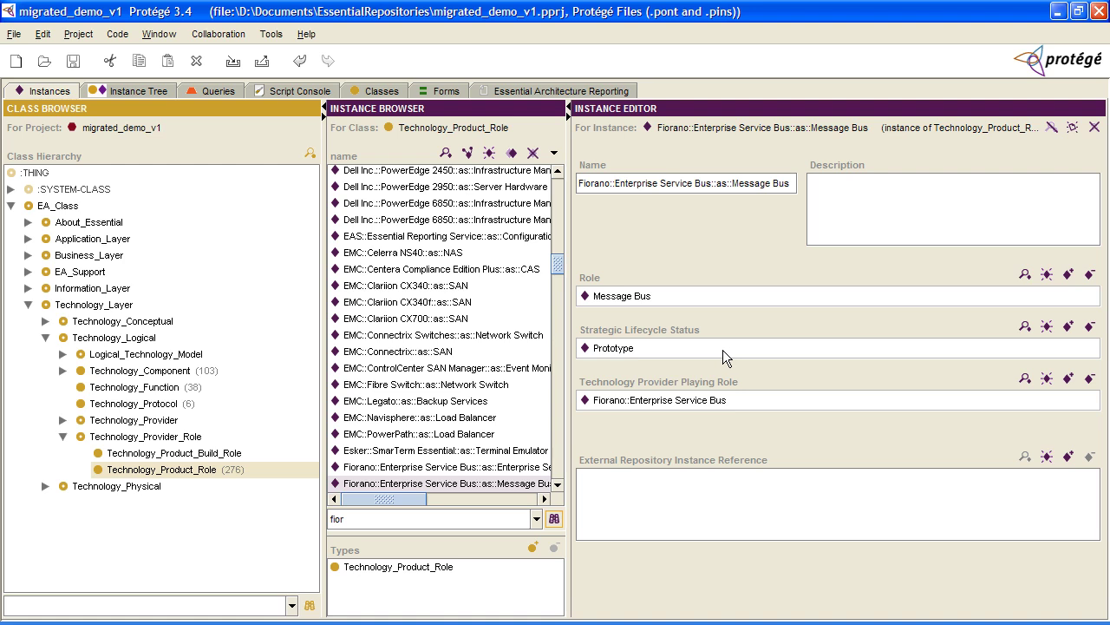
click(1068, 325)
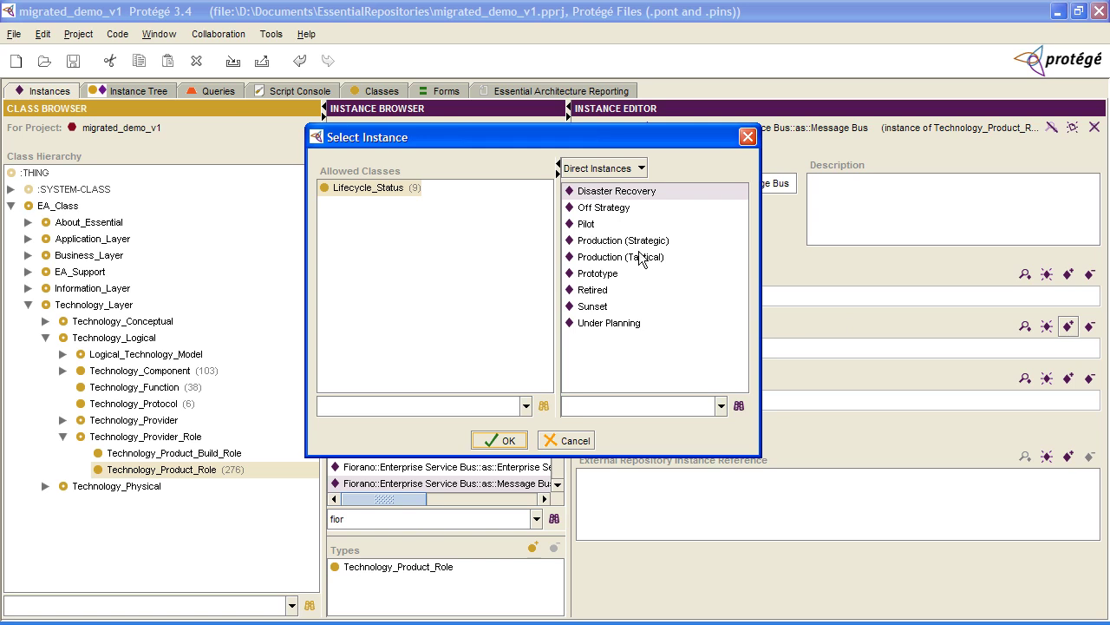
click(618, 208)
click(511, 440)
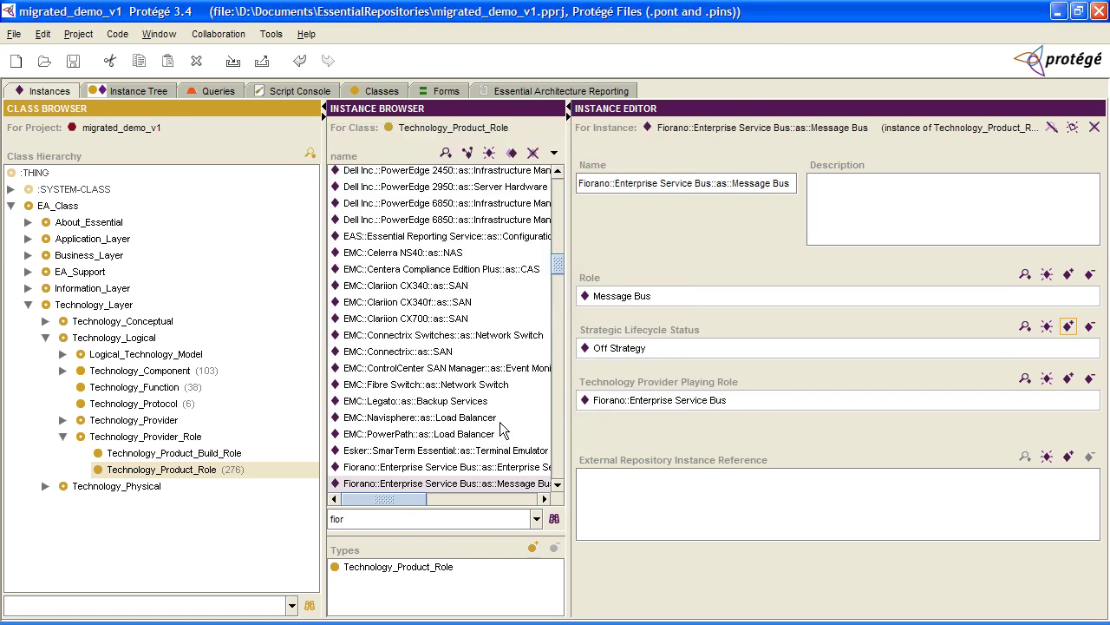
- Publish the repository again and check the Message Bus usage policy status on the reloaded Enterprise Service Bus page in the Essential Viewer
click(516, 91)
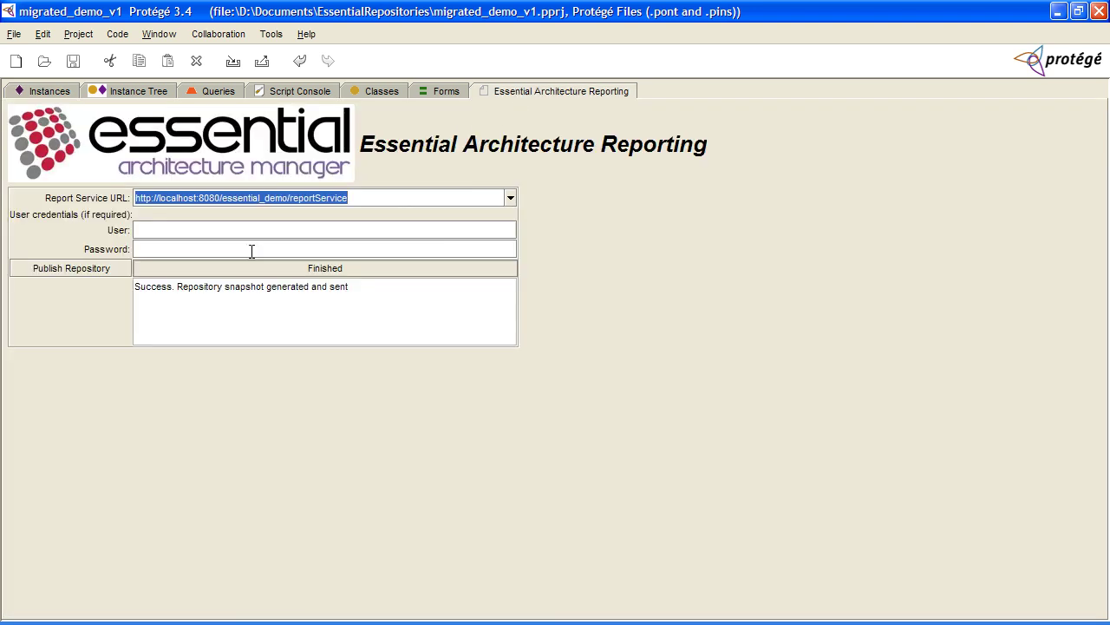
click(119, 269)
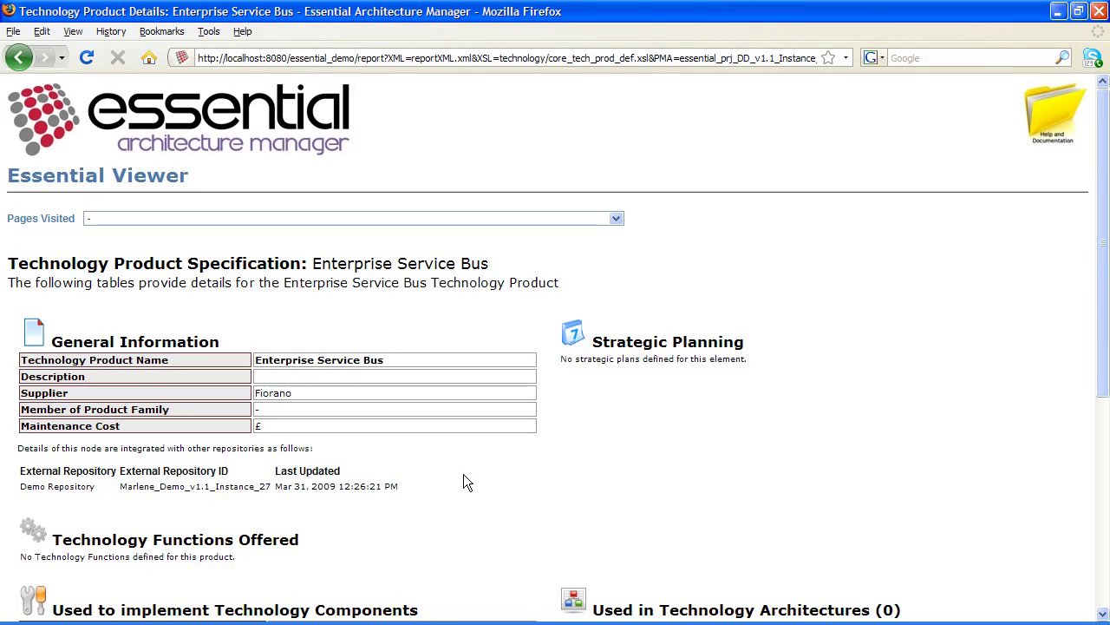
scroll(463, 475, down, 5)
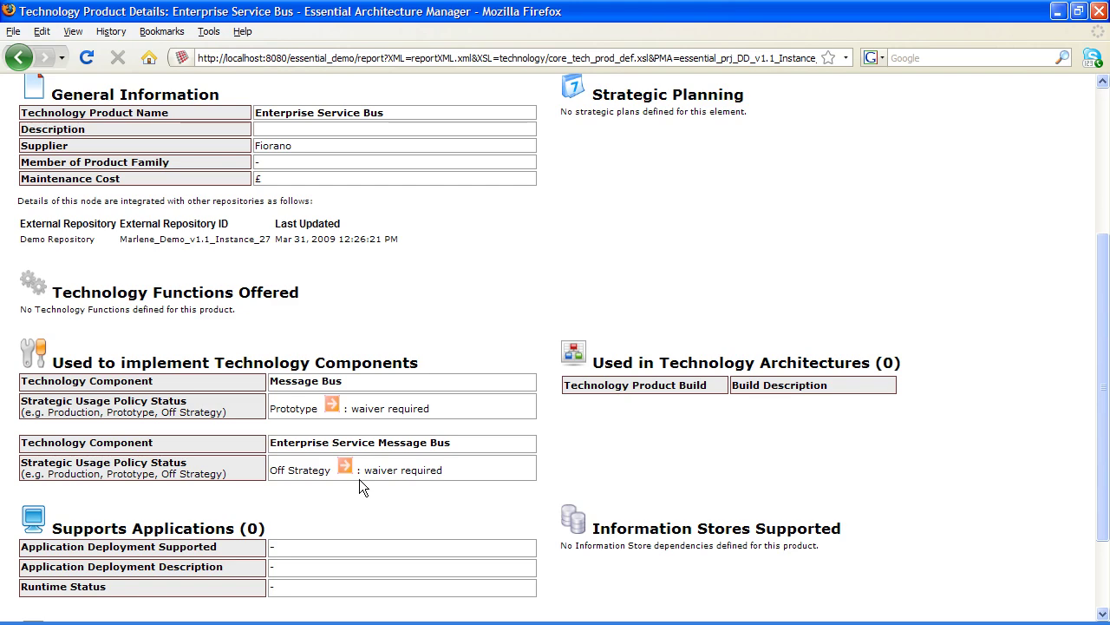
scroll(357, 479, up, 5)
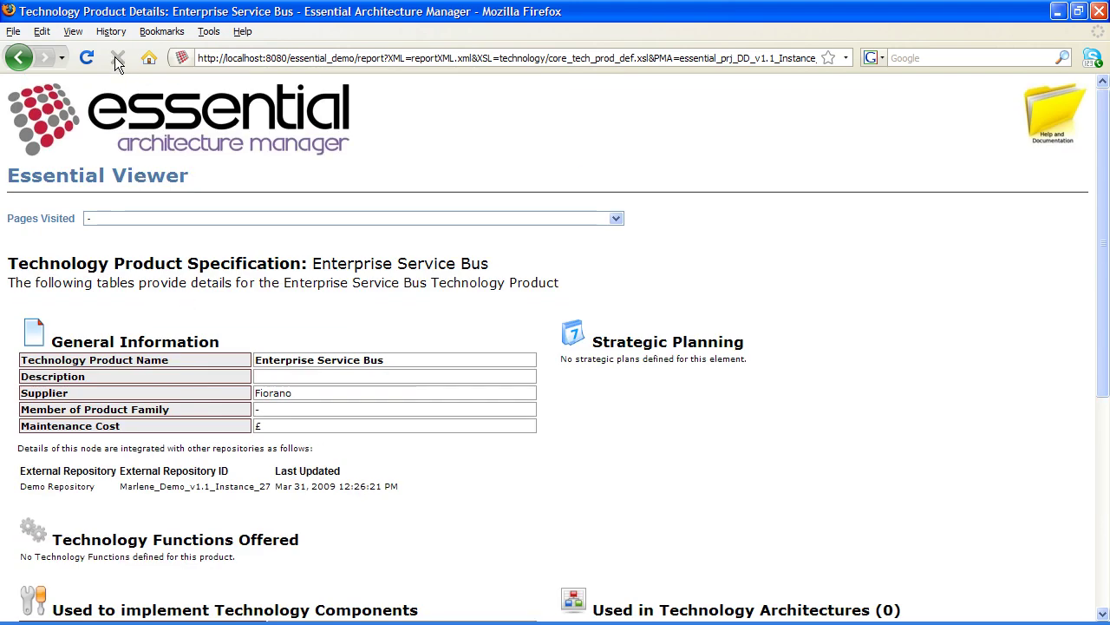
scroll(376, 374, down, 3)
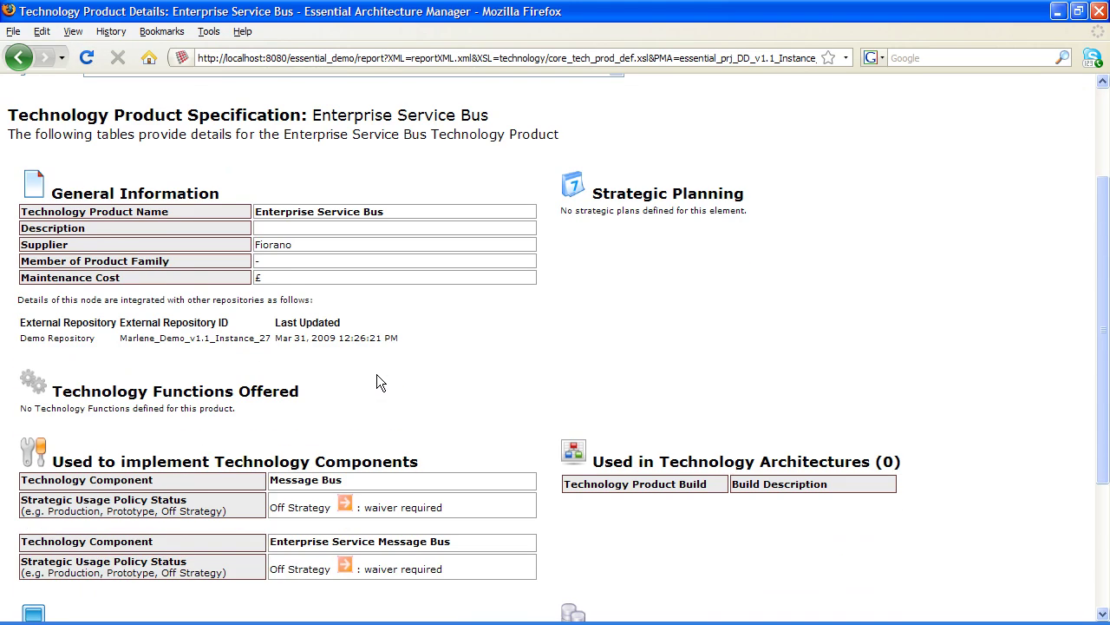
scroll(378, 375, down, 3)
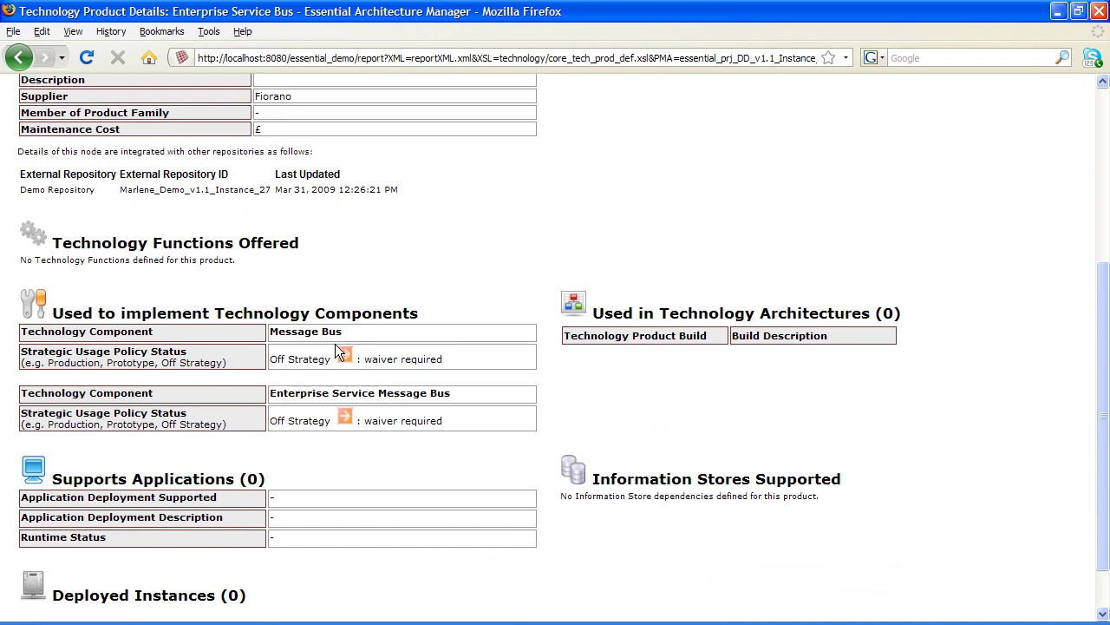